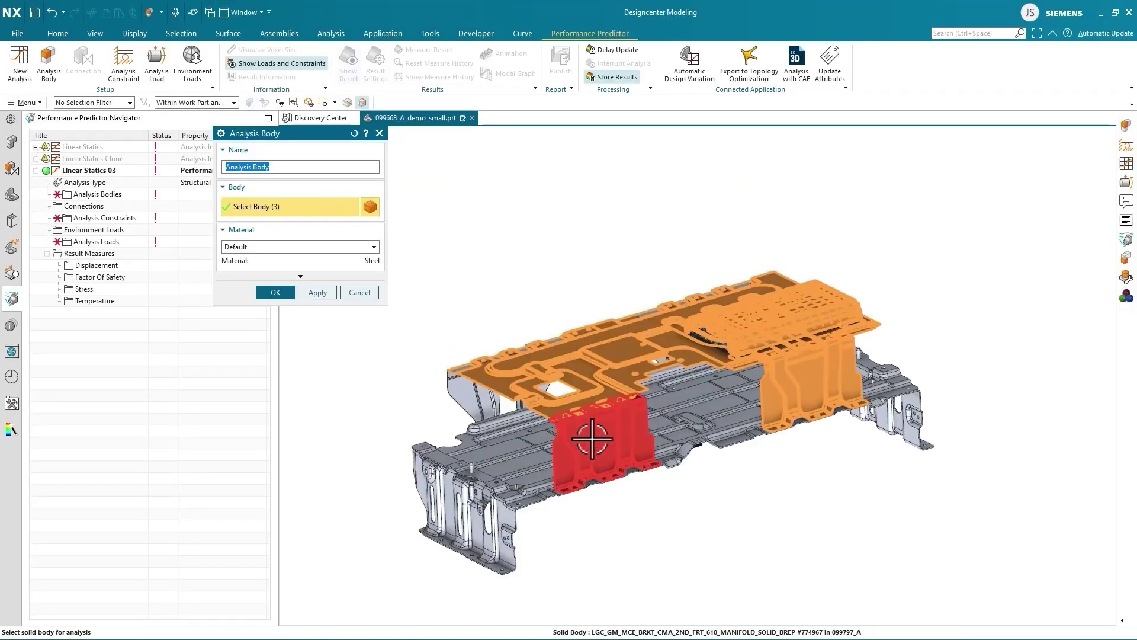
Step: Pick the floor panel as an analysis body for the undercut check
click(687, 358)
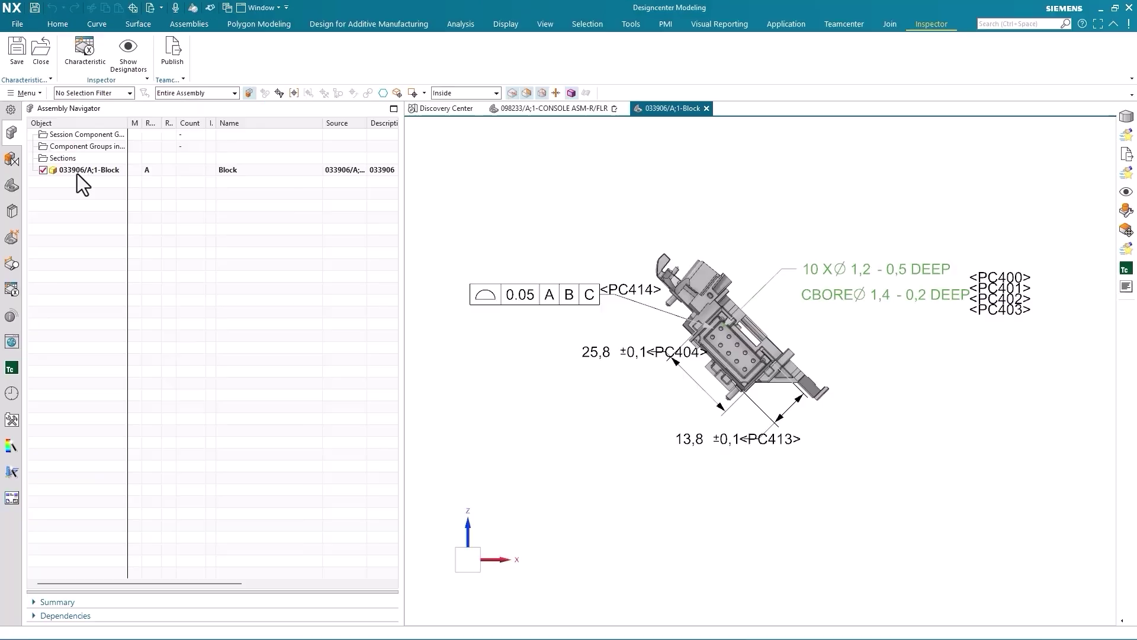
right_click(77, 173)
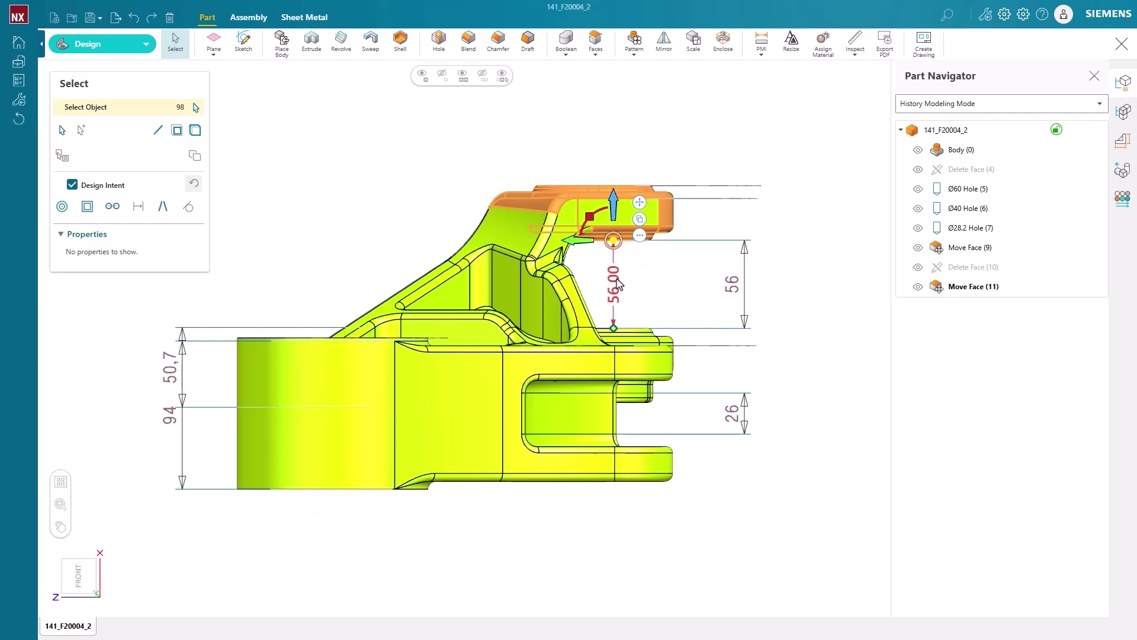
Step: Change the upper boss dimension from 56 to 75 and view the bracket trimetrically
click(616, 283)
key(Return)
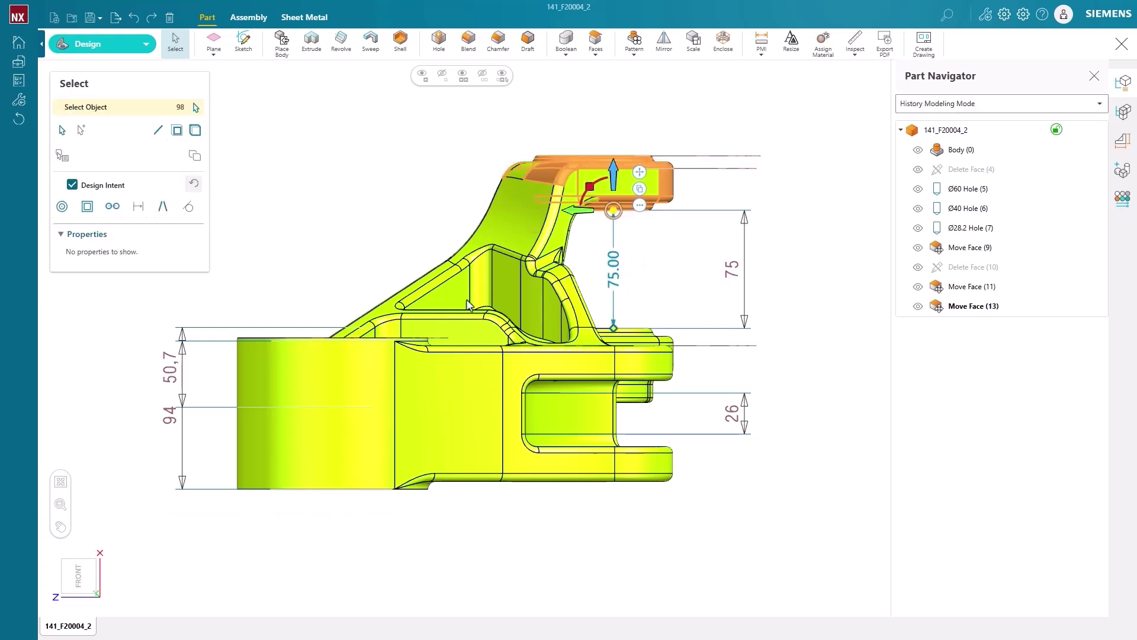
key(Home)
Step: Hide all model dimensions, then select the bracket and open its Appearance Library
click(1120, 151)
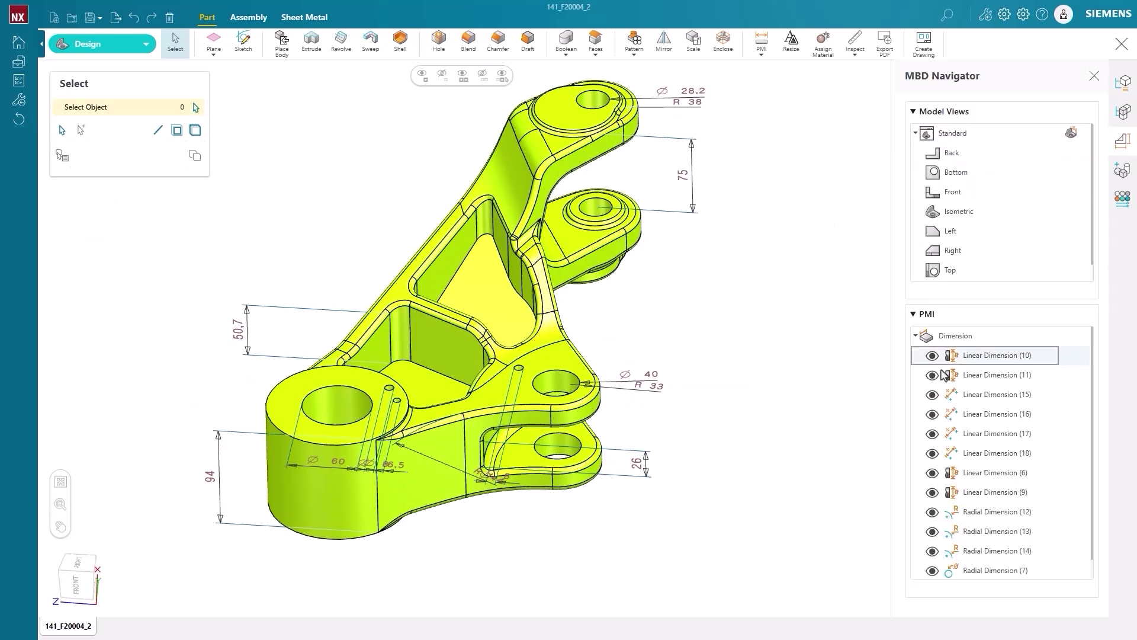
click(932, 375)
click(881, 337)
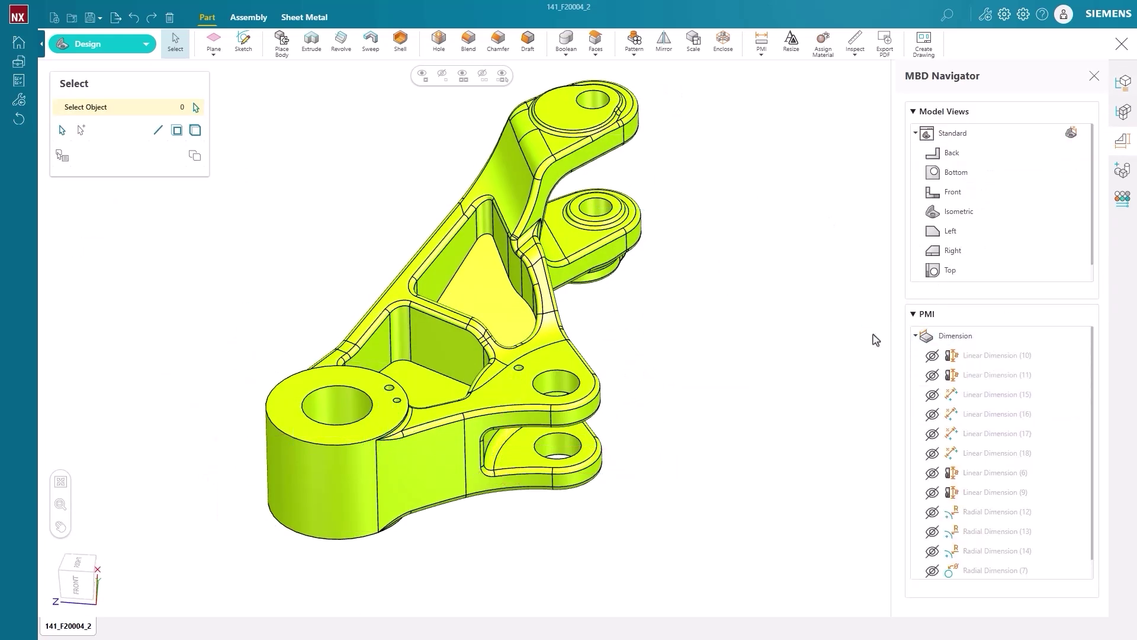
drag(808, 543, 229, 72)
click(1122, 199)
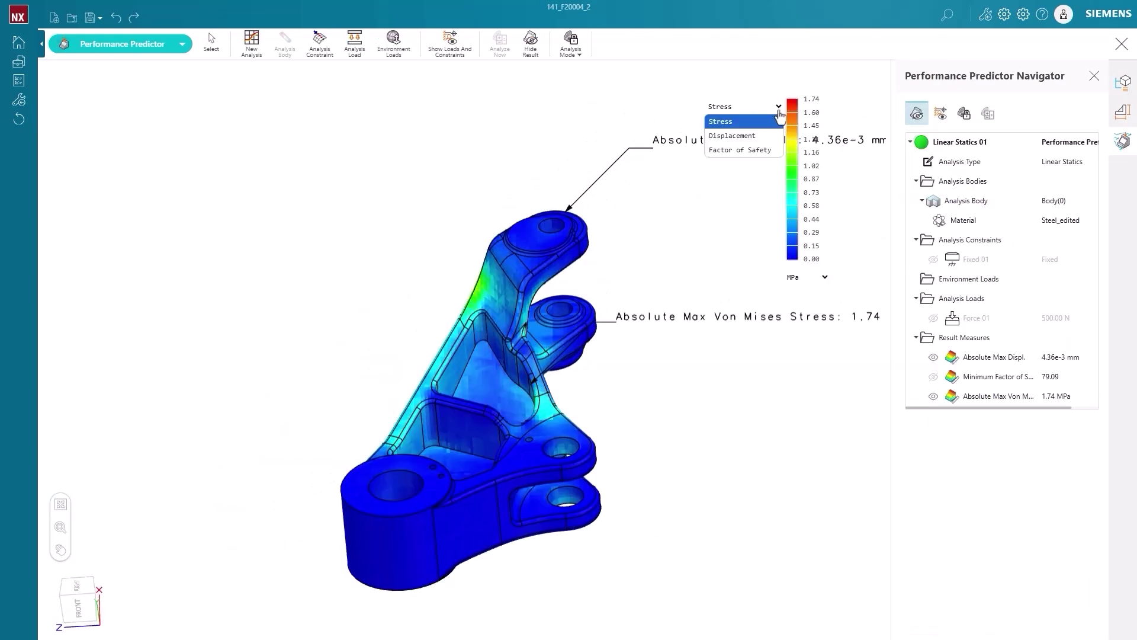
Step: View Factor of Safety, then Von Mises stress, and rerun with Force 01 at 1500 N
click(770, 142)
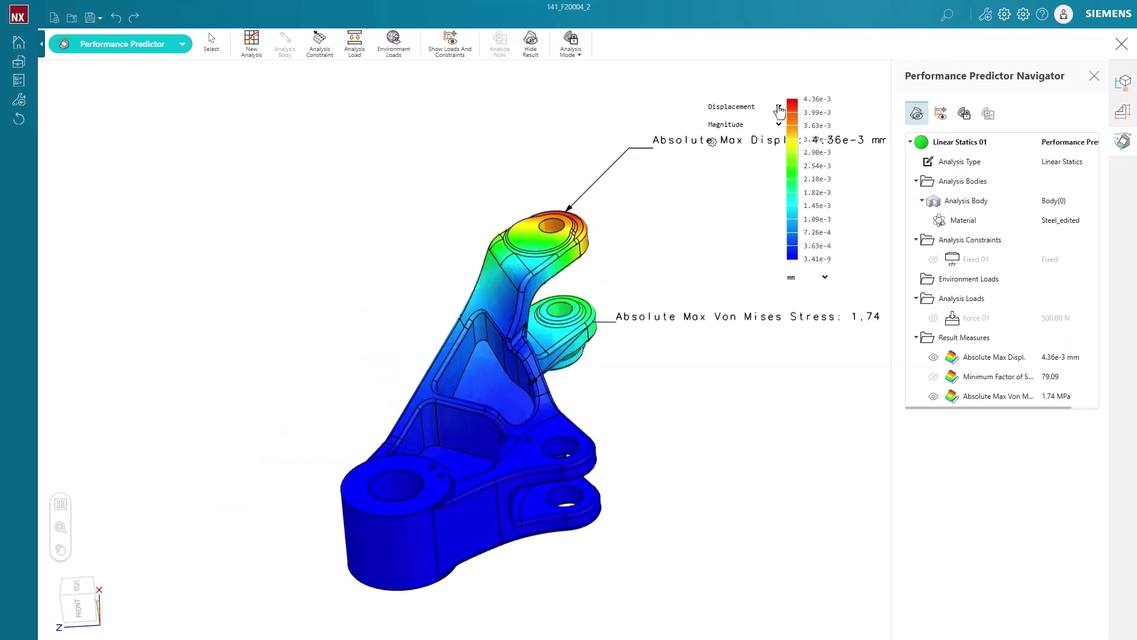
click(740, 150)
click(744, 107)
click(721, 122)
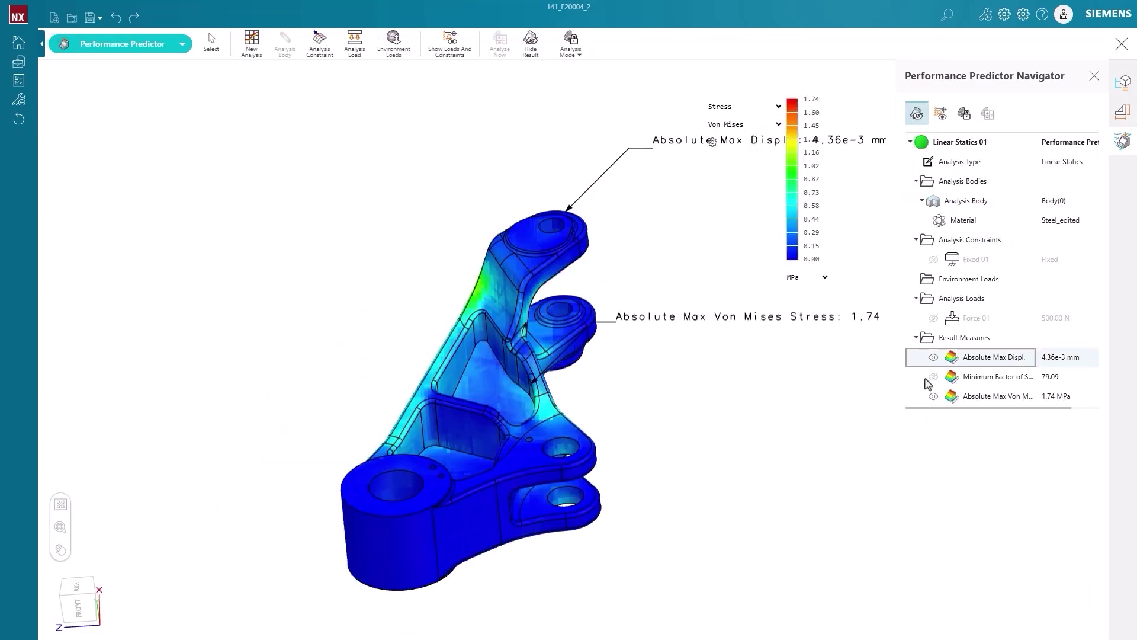
double_click(975, 318)
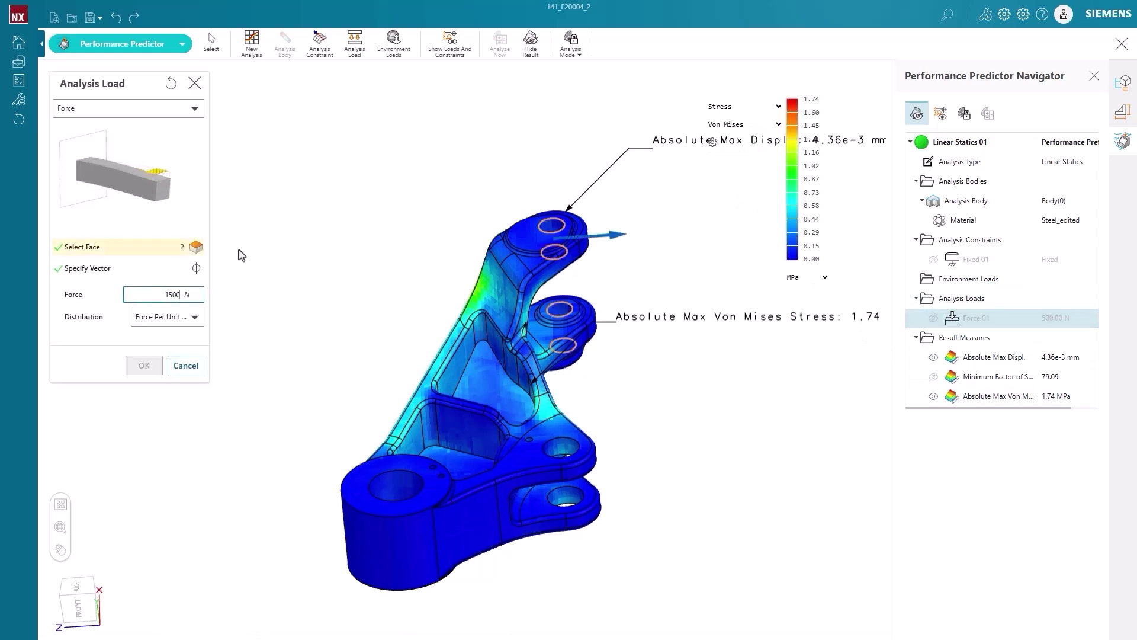
click(183, 366)
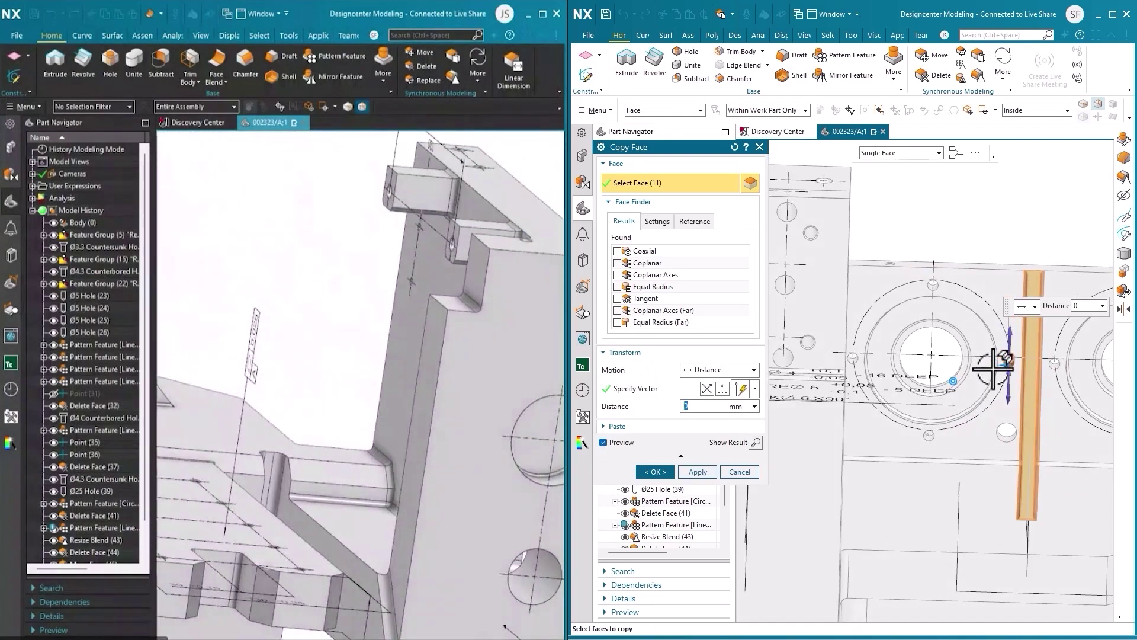
Step: Drag the Copy Face distance handle to offset the copied face 63 mm
drag(1023, 383, 842, 386)
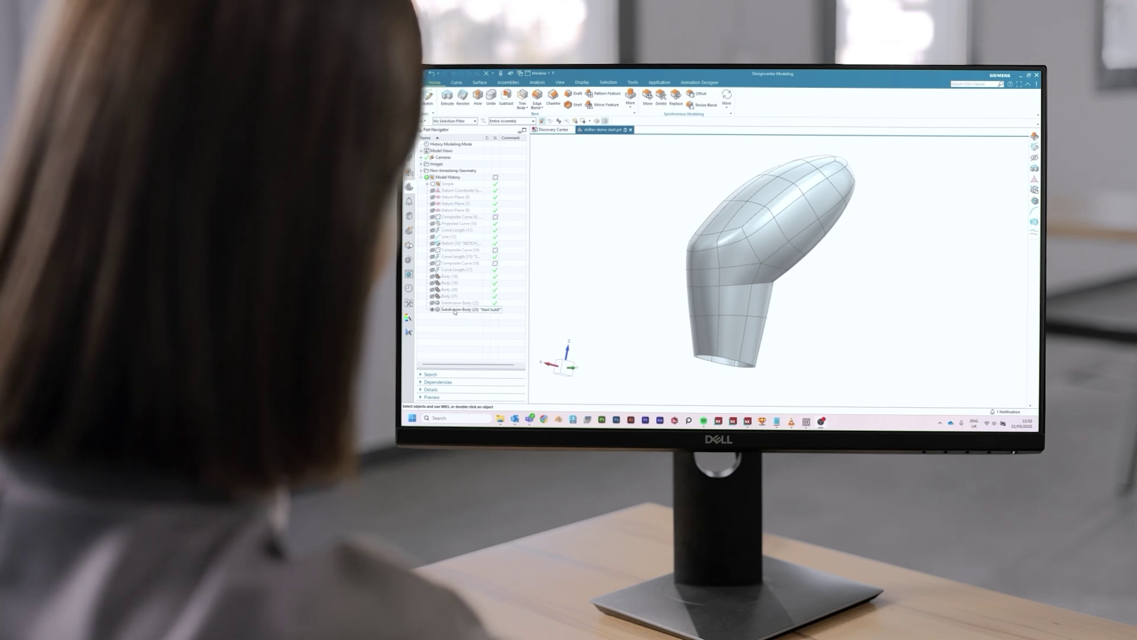
Step: Edit the shifter's Subdivision Body from the Part Navigator in NX Realize Shape
click(455, 309)
double_click(455, 309)
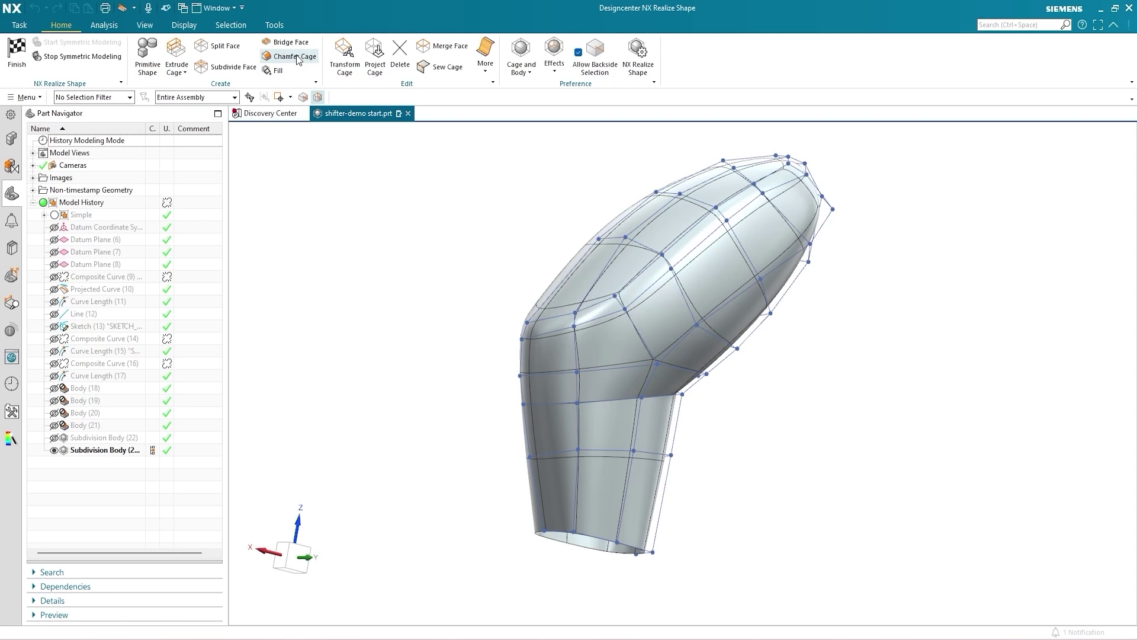
Step: Chamfer the cage edge at the bend by 3 mm
click(297, 57)
click(589, 404)
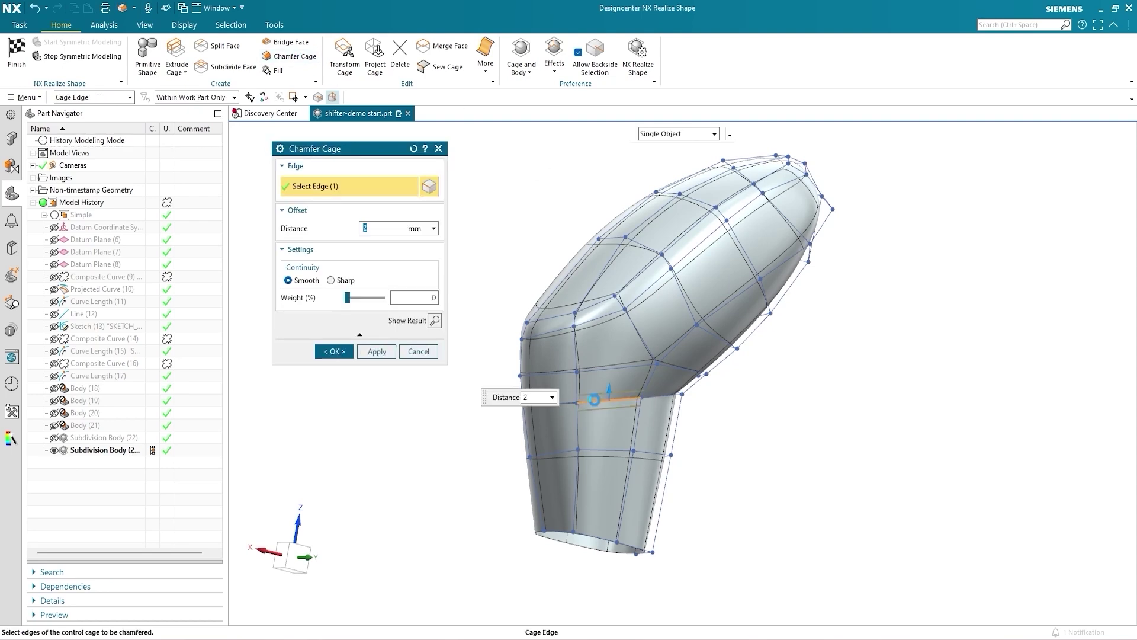
middle_click(614, 384)
Step: Reshape the bend with Transform Cage using Selected falloff
click(342, 57)
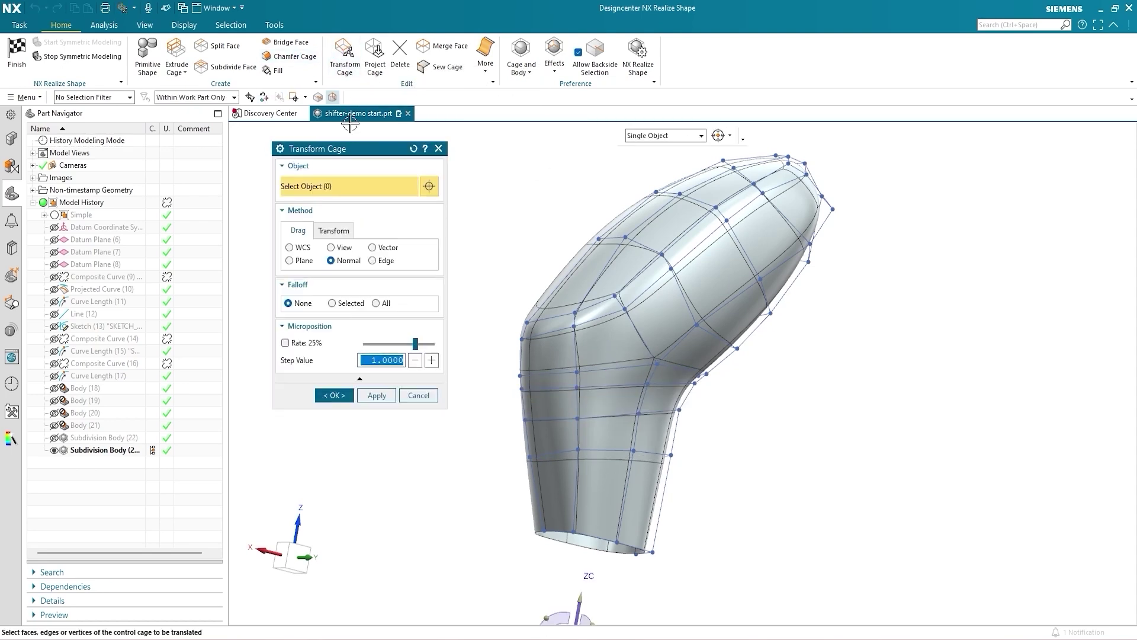
click(332, 304)
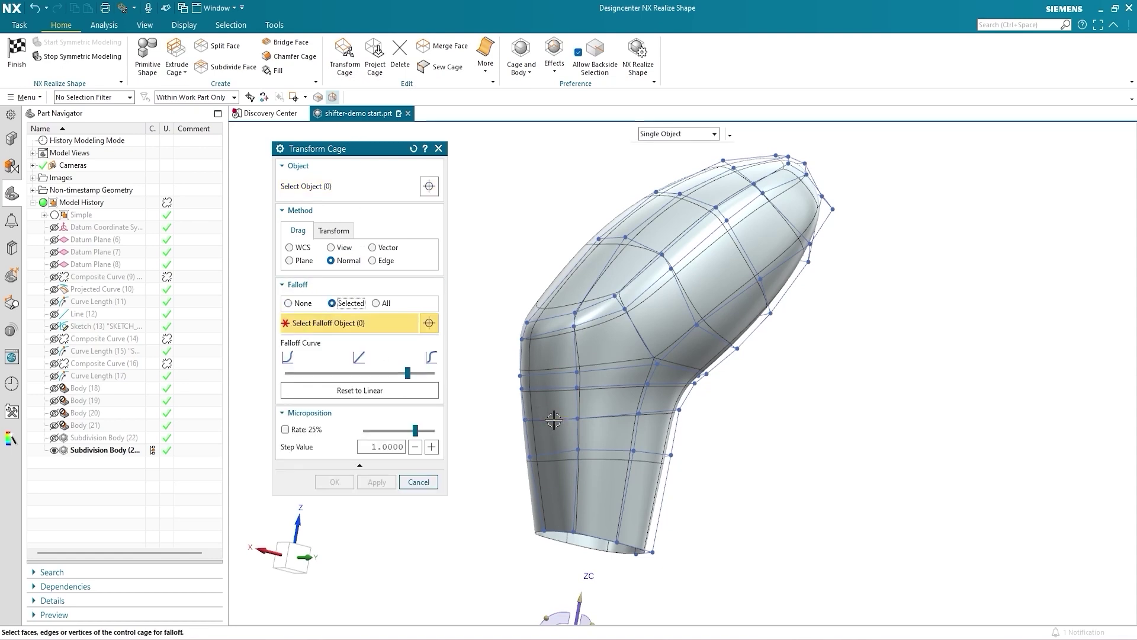
middle_click(412, 379)
Step: Set the edge loop around the top to Sharp continuity
click(485, 56)
click(521, 160)
click(519, 421)
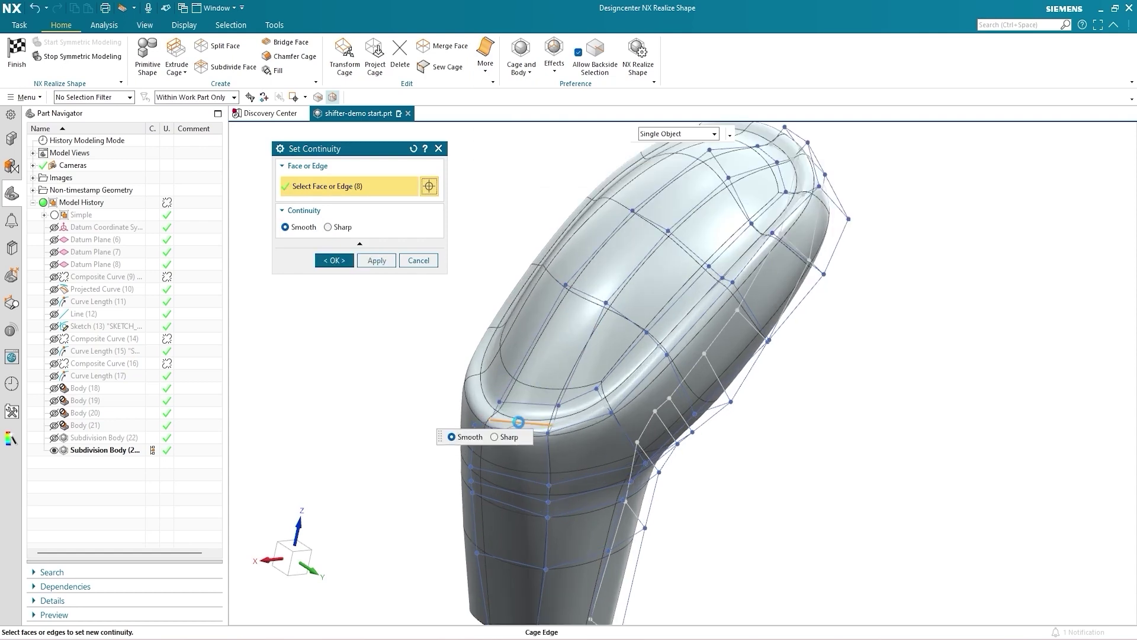
click(495, 439)
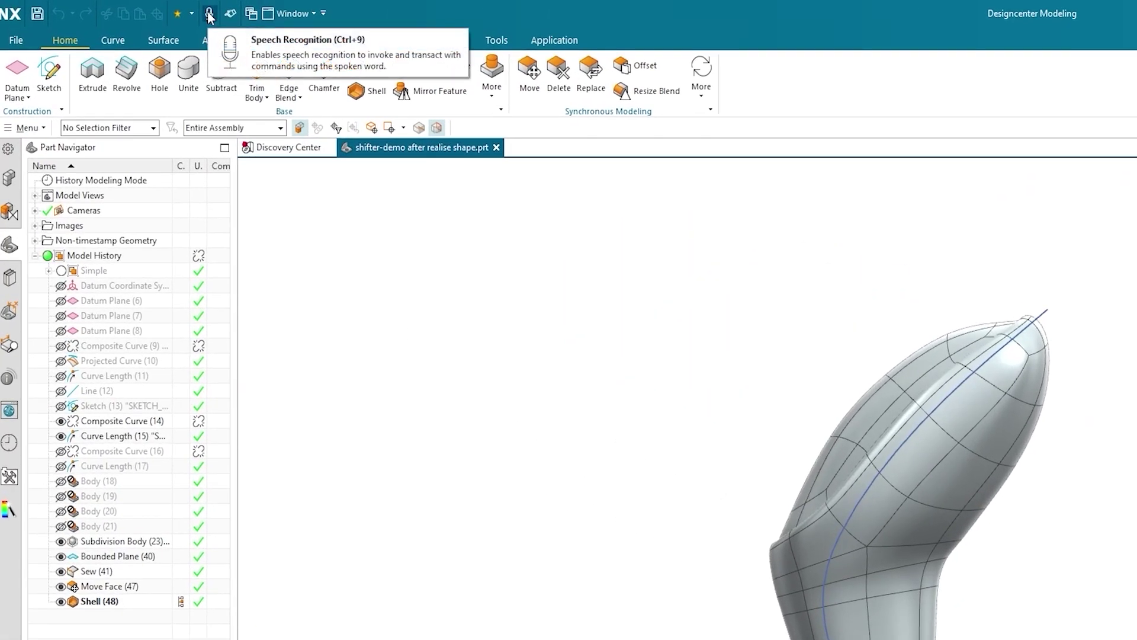
Step: Turn on Speech Recognition from the quick access toolbar microphone
click(209, 14)
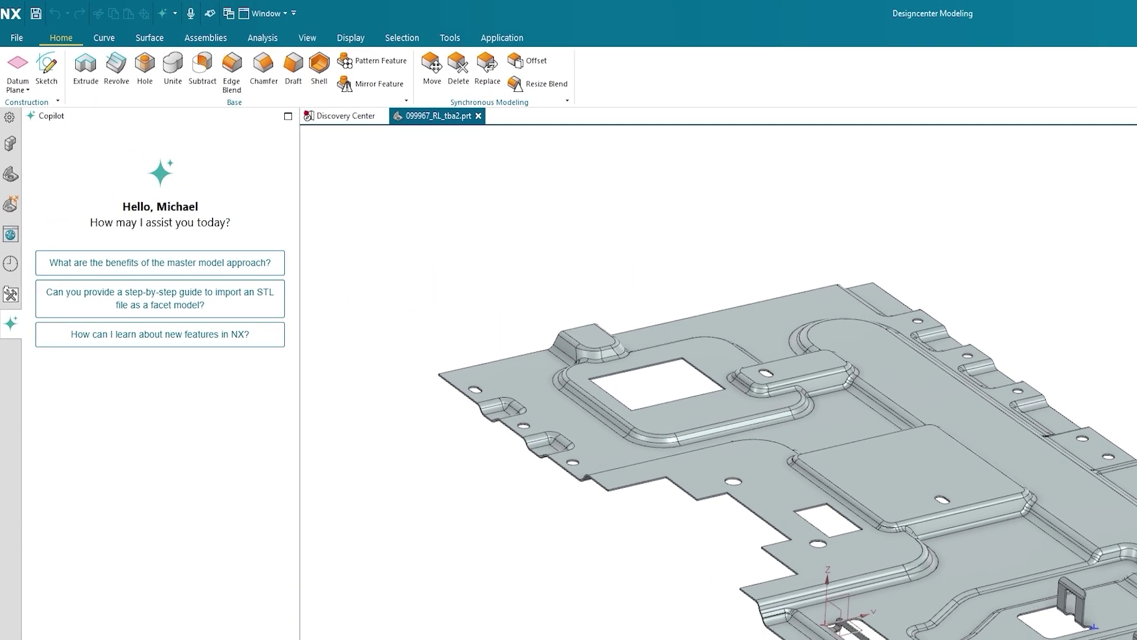
Step: Ask Copilot how to define a load in Performance Predictor
key(Return)
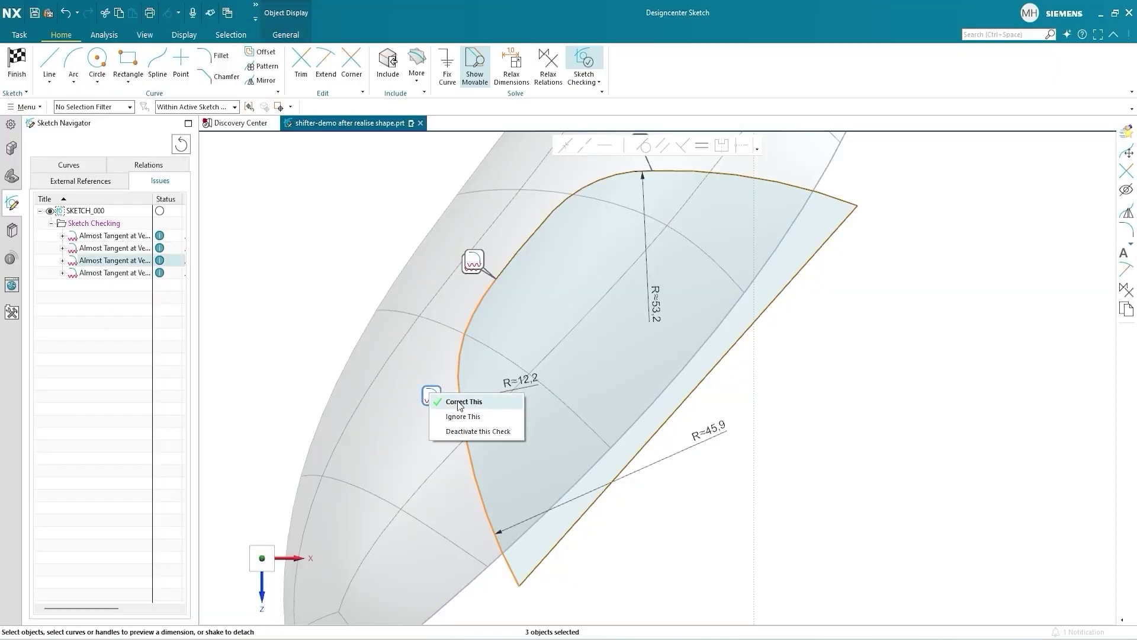
Step: Fix the three Almost Tangent issues, accepting tangency each time so the sketch re-solves
click(460, 404)
click(452, 349)
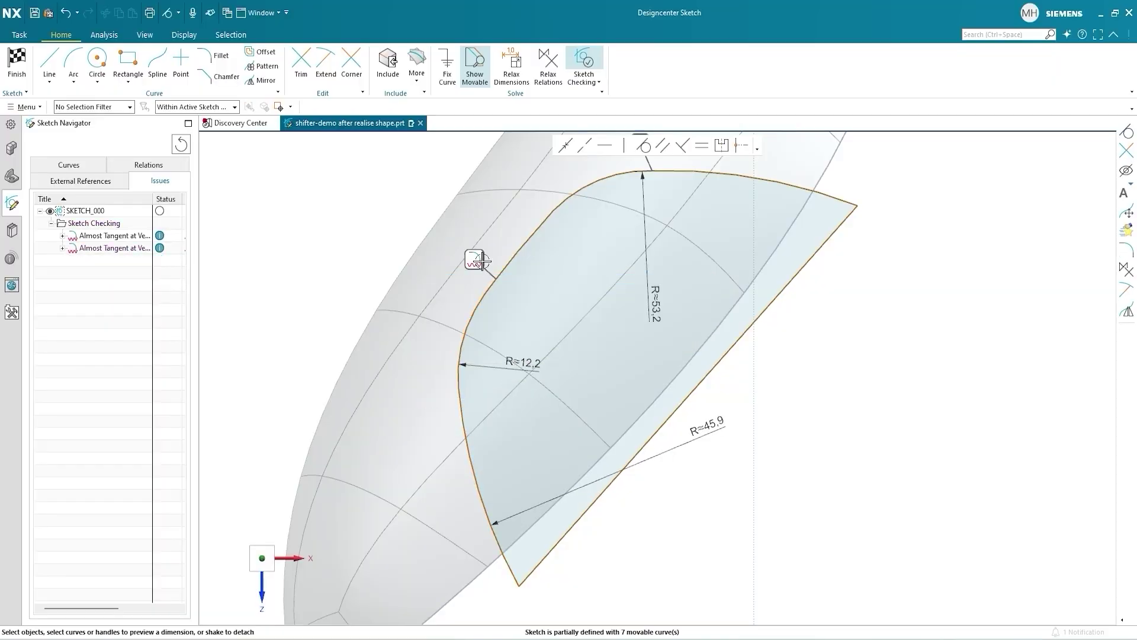
click(477, 260)
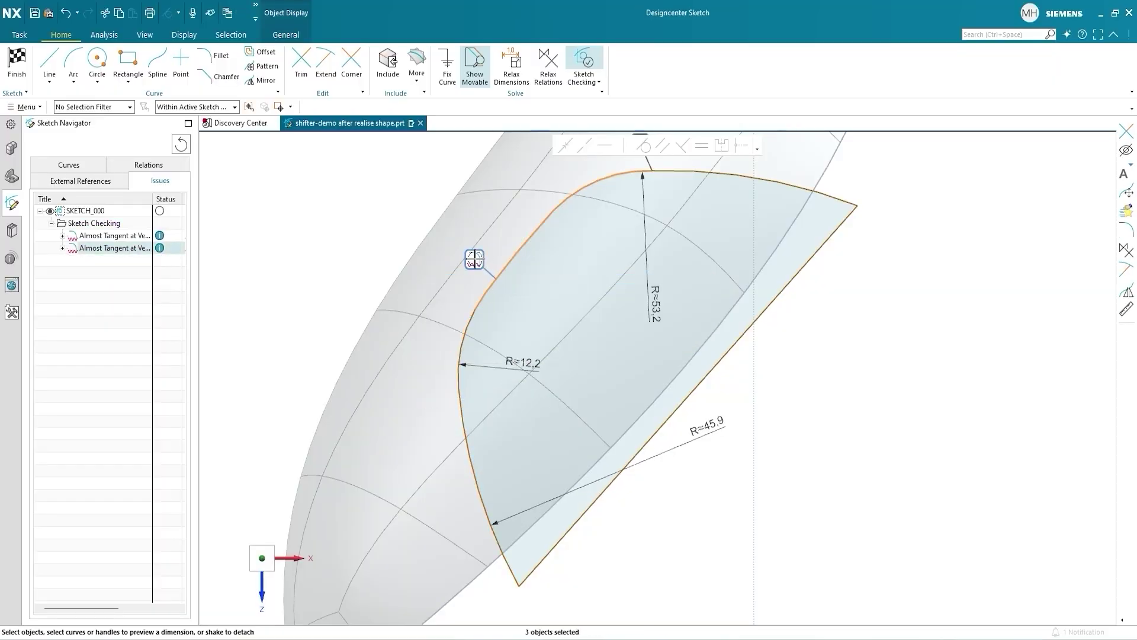
click(504, 271)
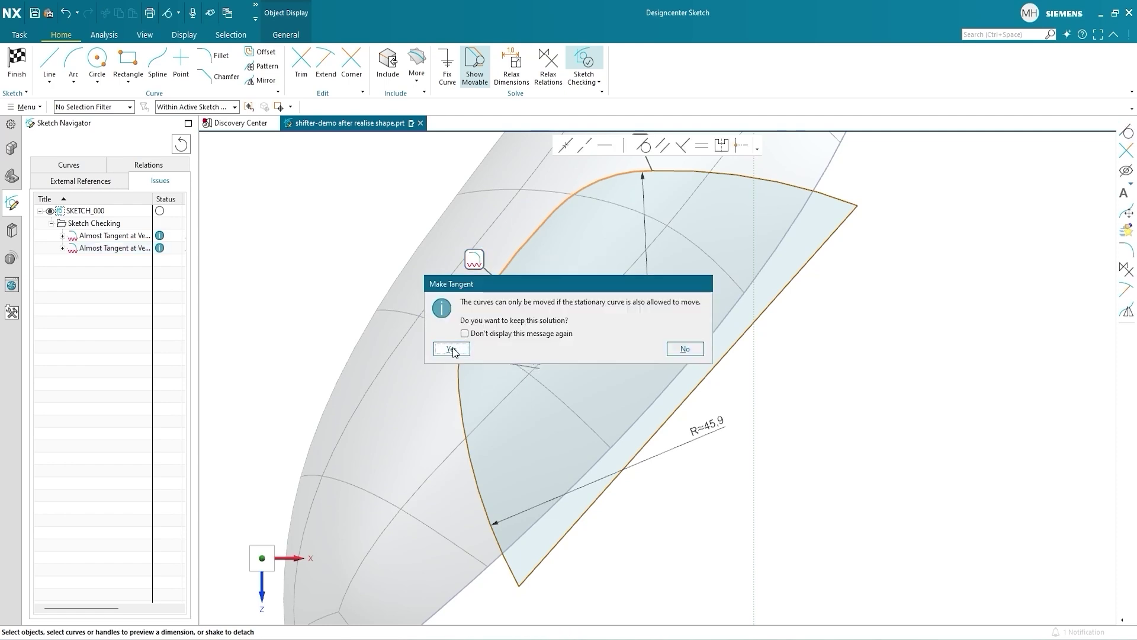
click(452, 349)
click(592, 205)
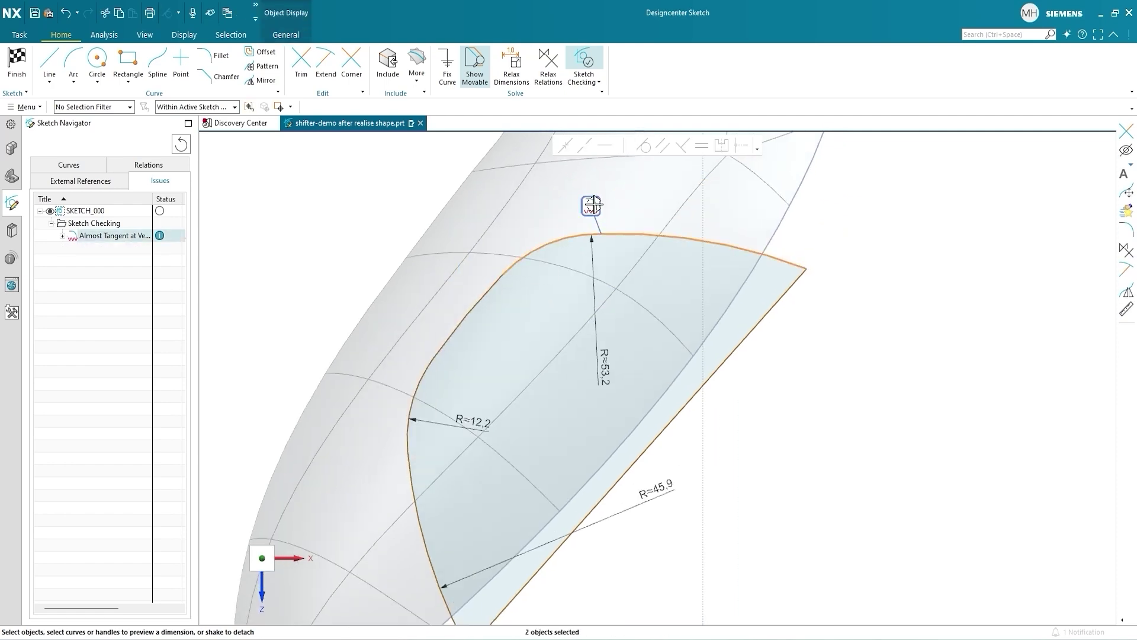
double_click(591, 211)
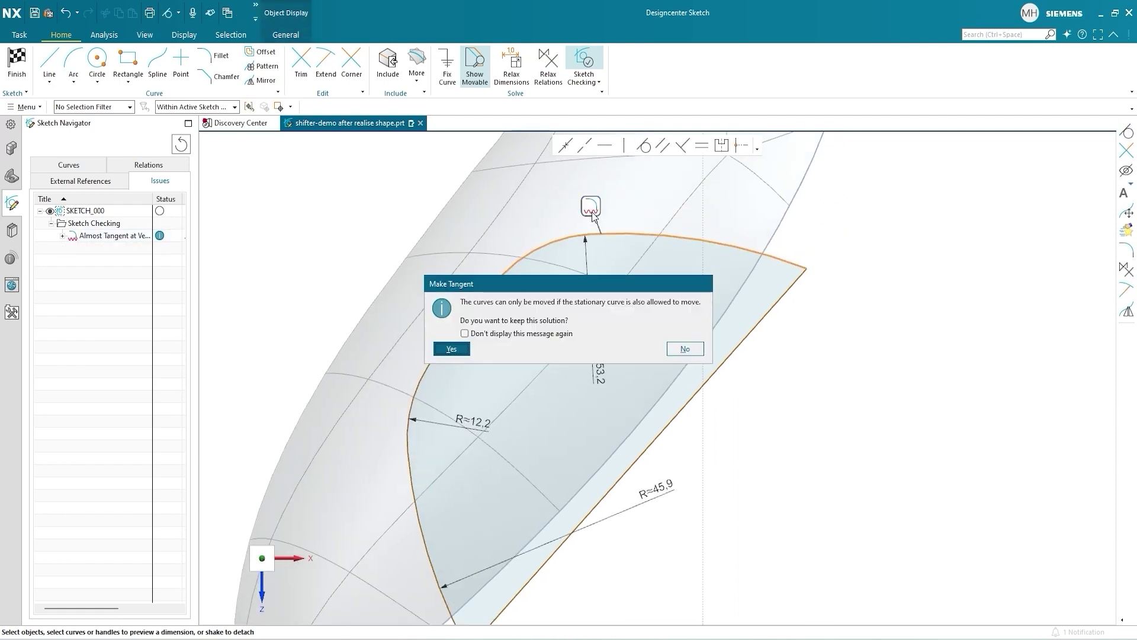
click(452, 349)
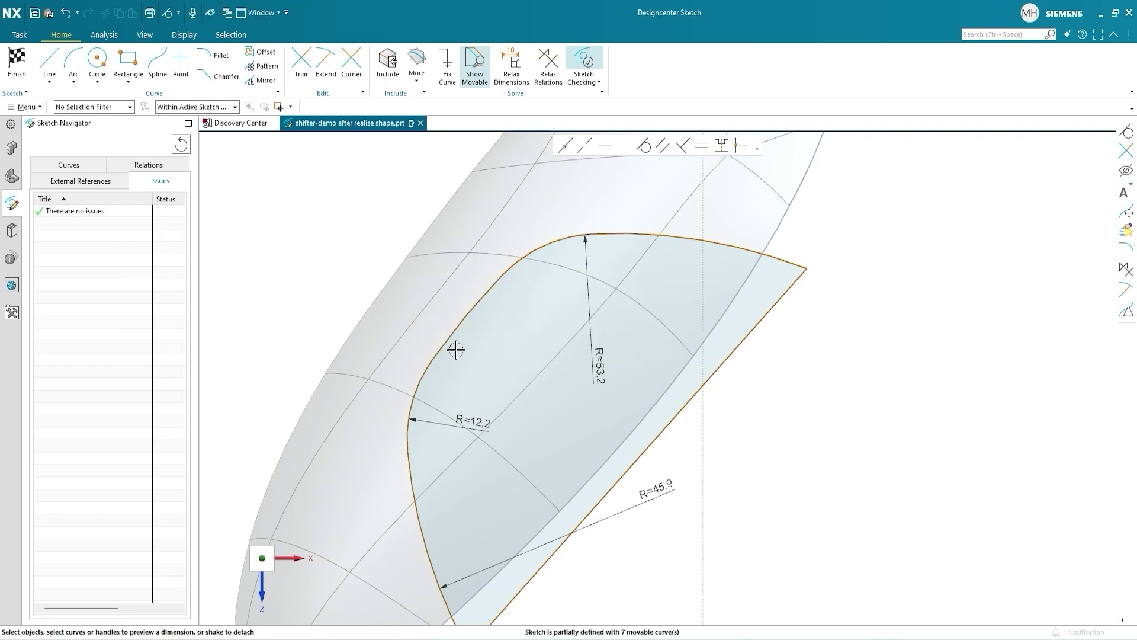
Step: Finish the sketch and extrude the four-curve profile 45 mm
click(17, 58)
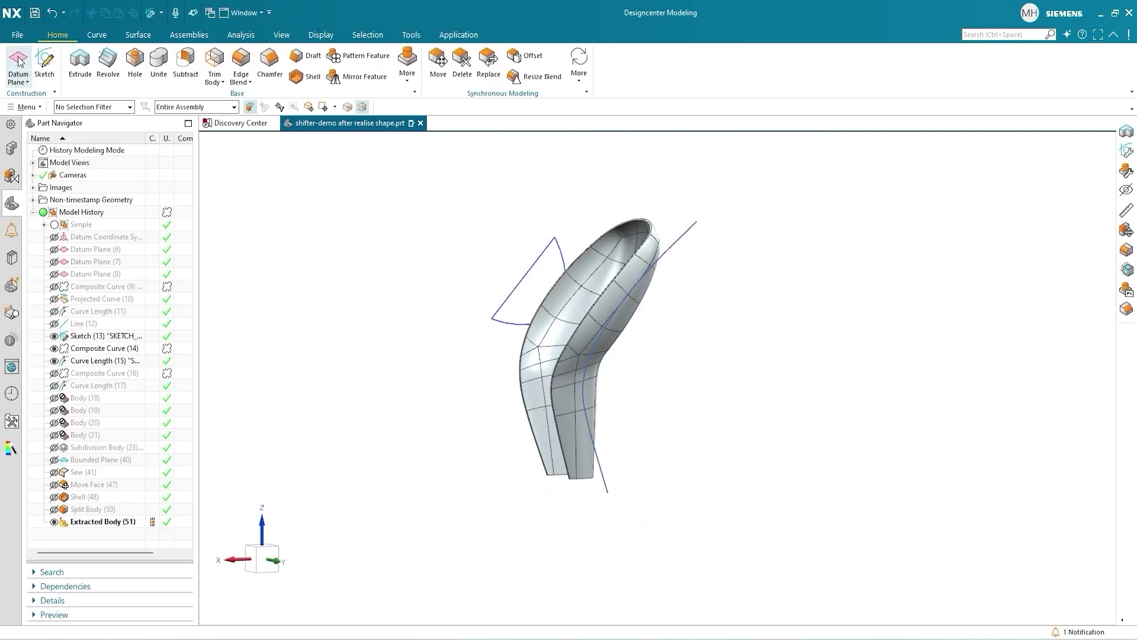
middle_drag(446, 250, 246, 155)
click(81, 66)
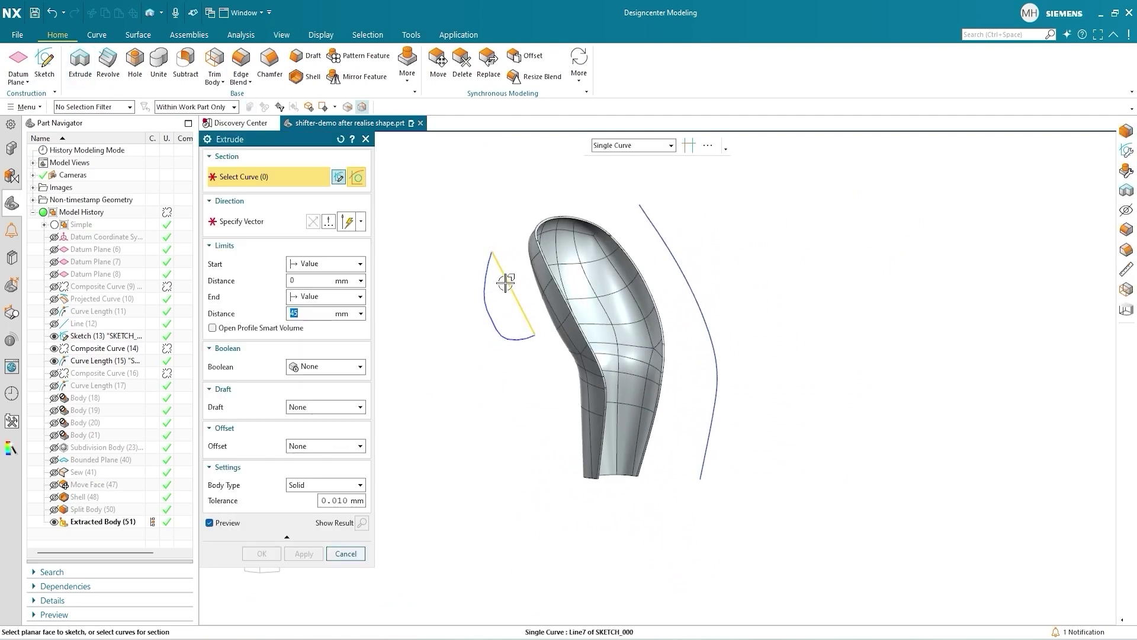
click(505, 283)
click(495, 318)
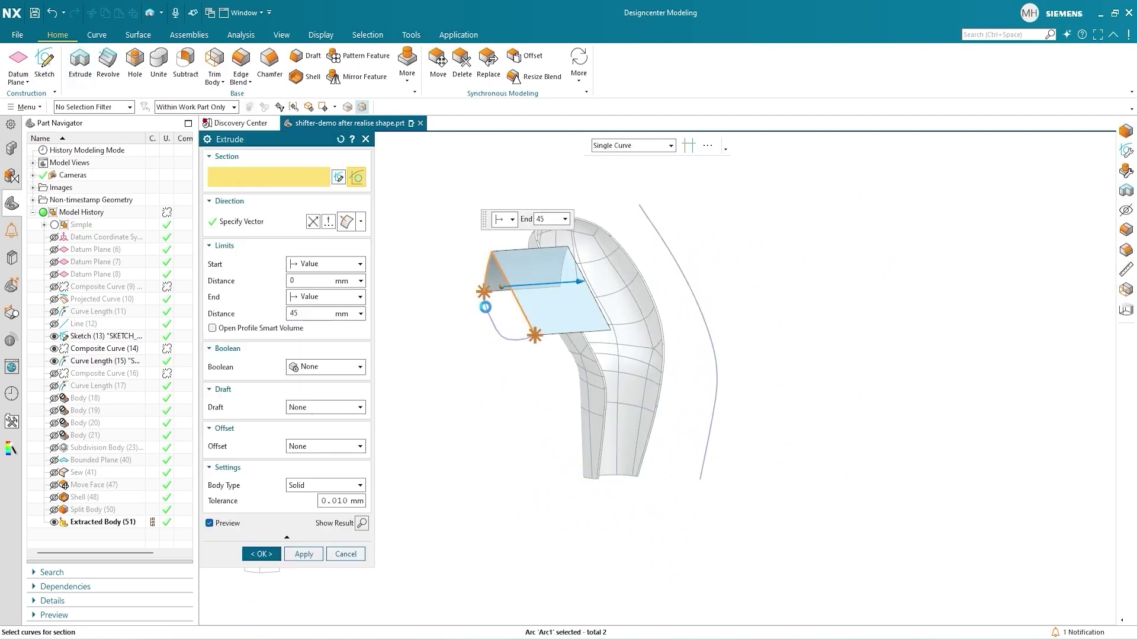
click(479, 326)
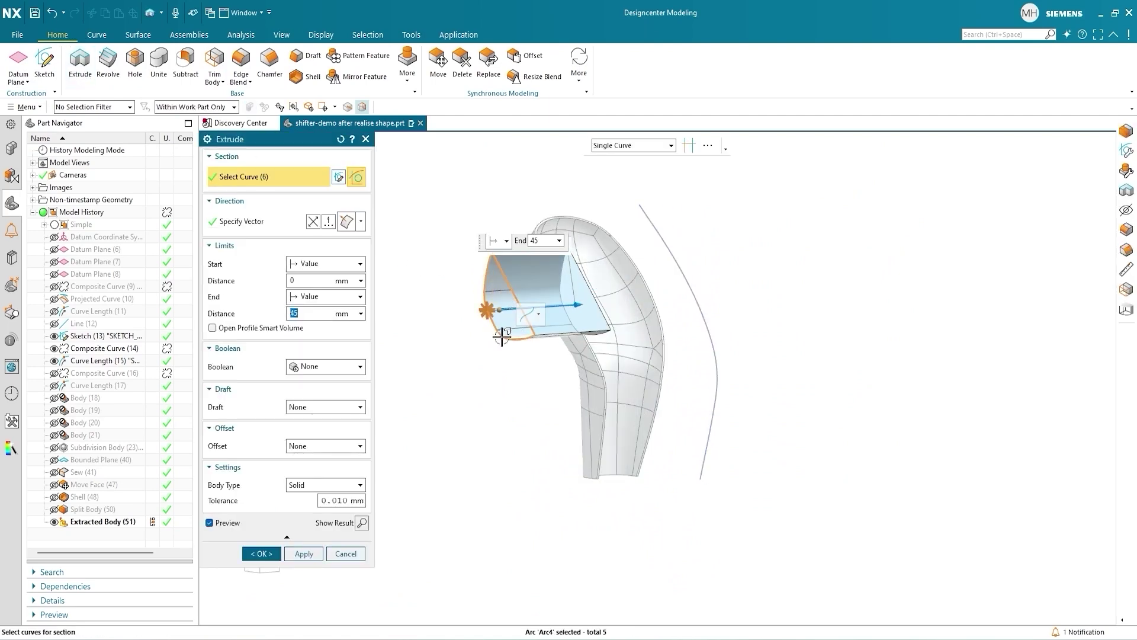
click(477, 311)
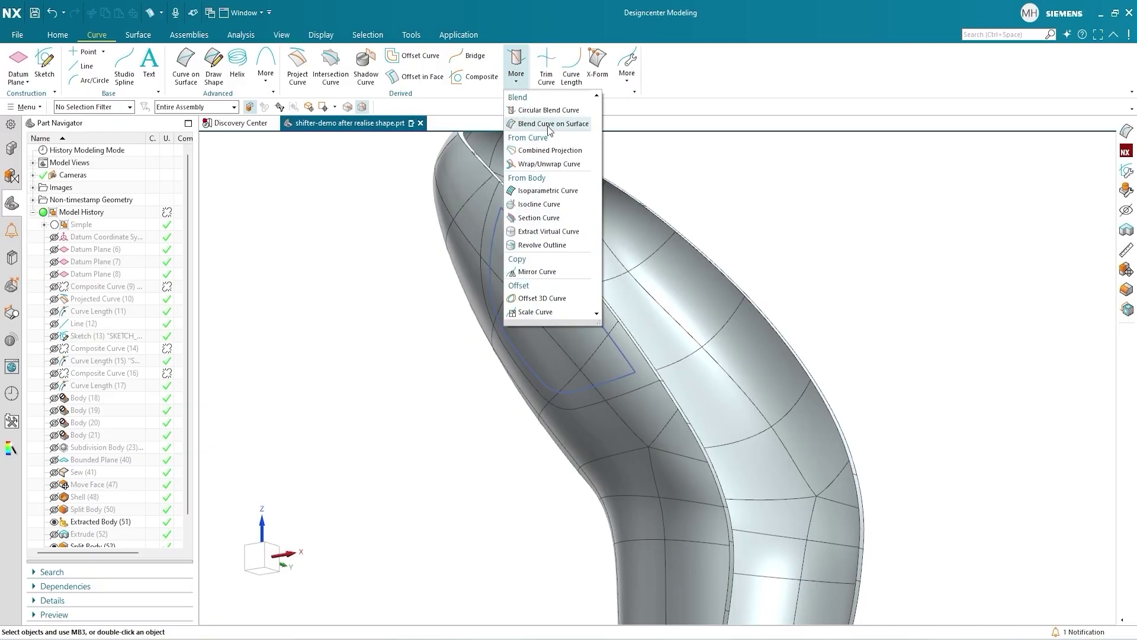
Step: Round one curve corner with a 3 mm Blend Curve on Surface, then start another
click(549, 125)
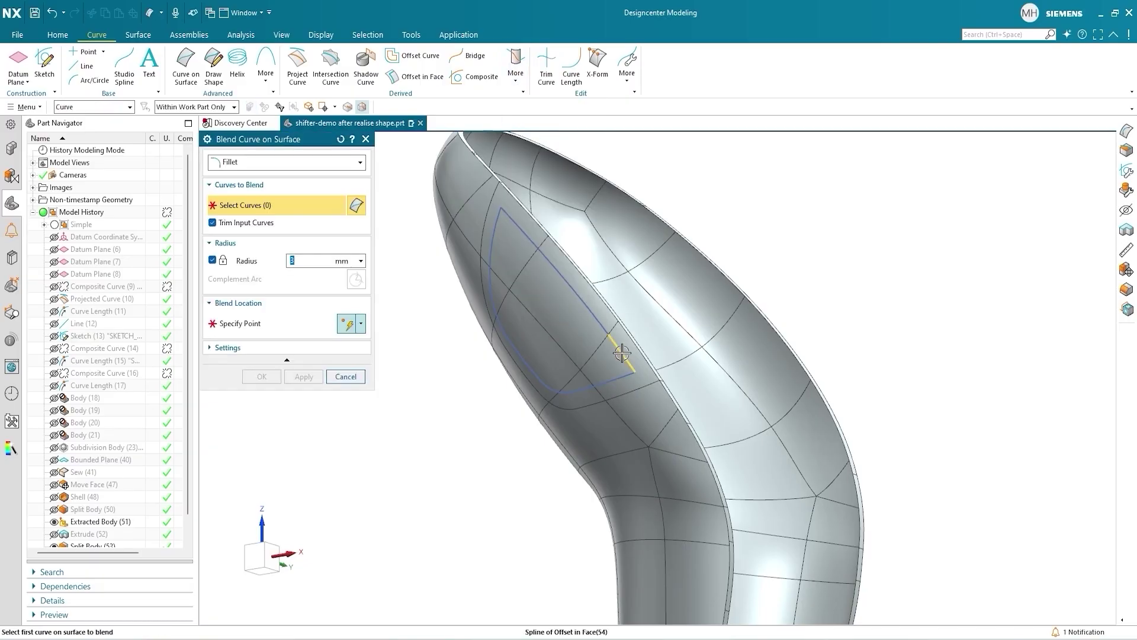
click(609, 377)
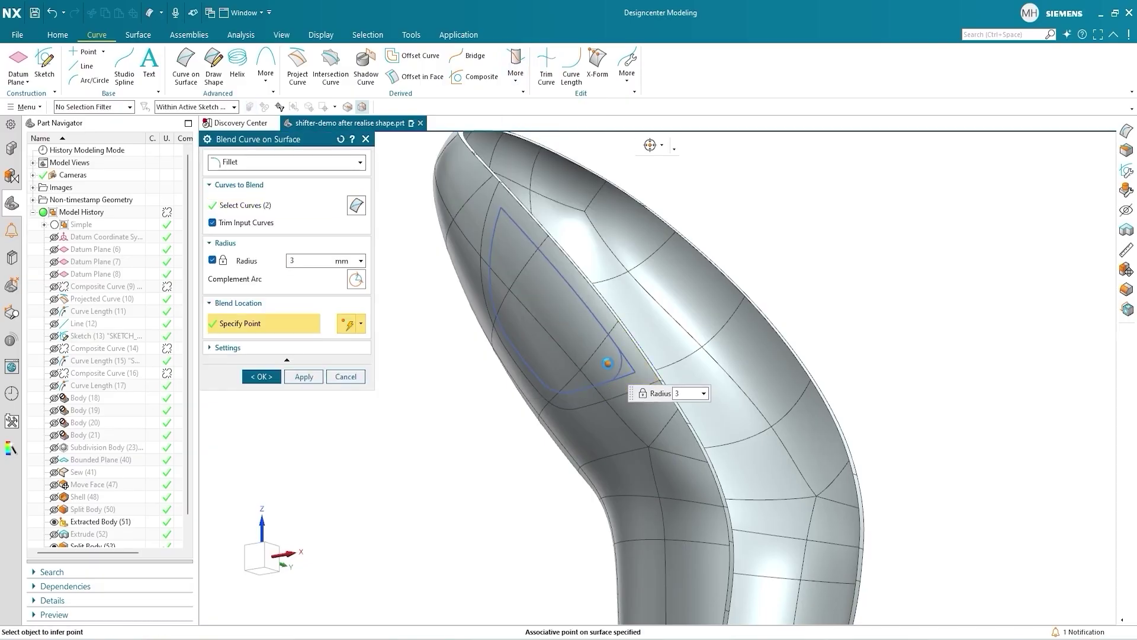
click(249, 377)
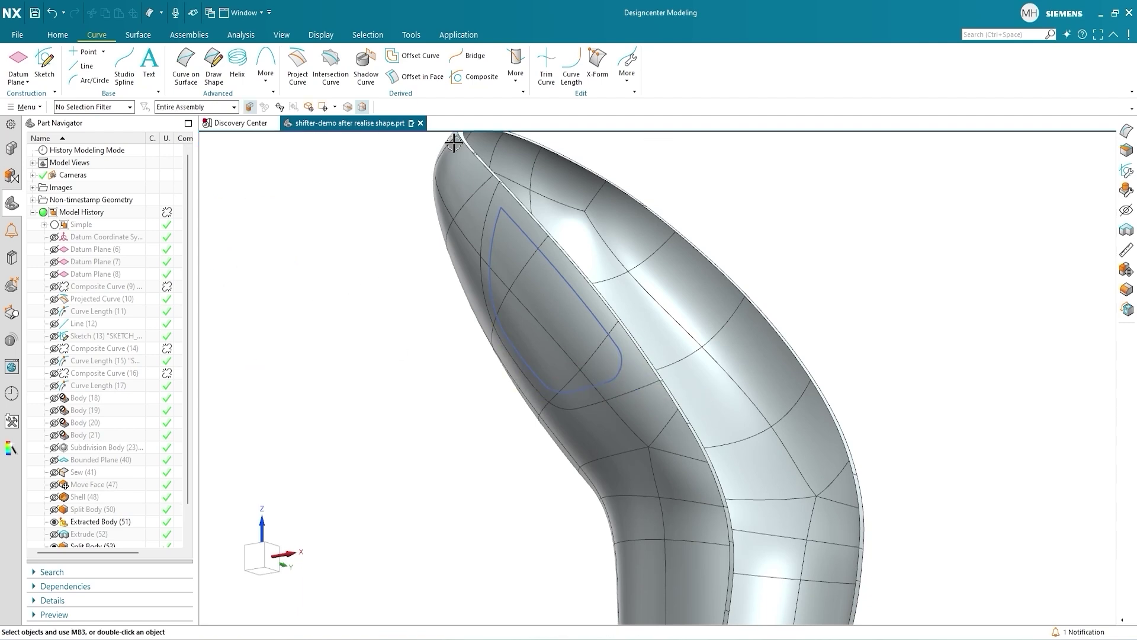
click(515, 83)
click(552, 126)
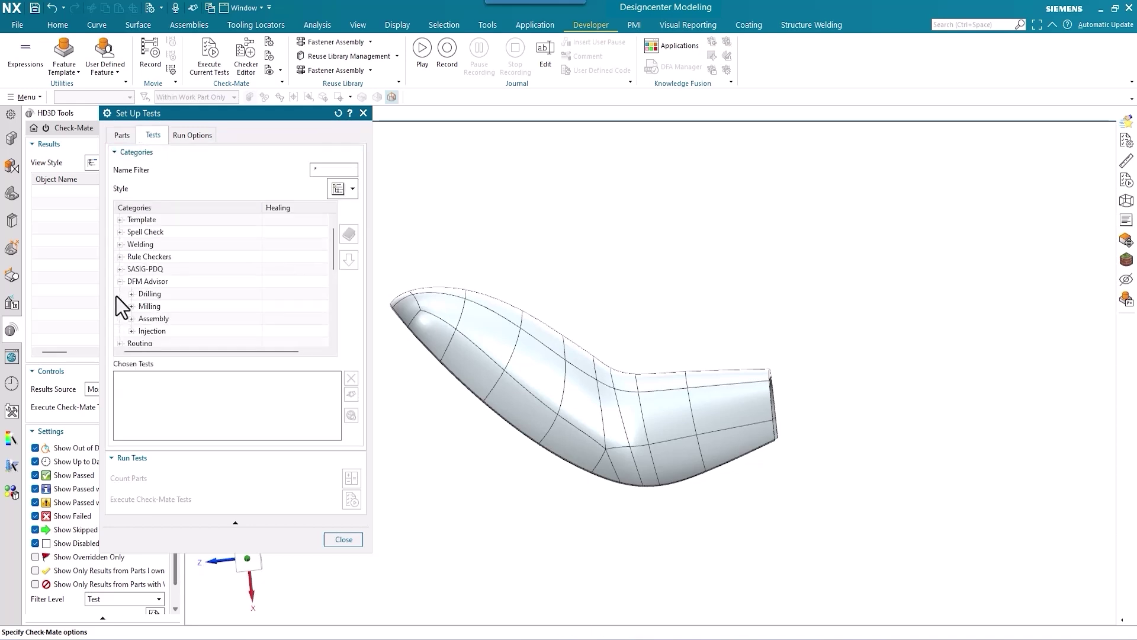
Step: Add the DFM Advisor Injection test Undercut Detection and run the Check-Mate tests
click(130, 330)
click(193, 308)
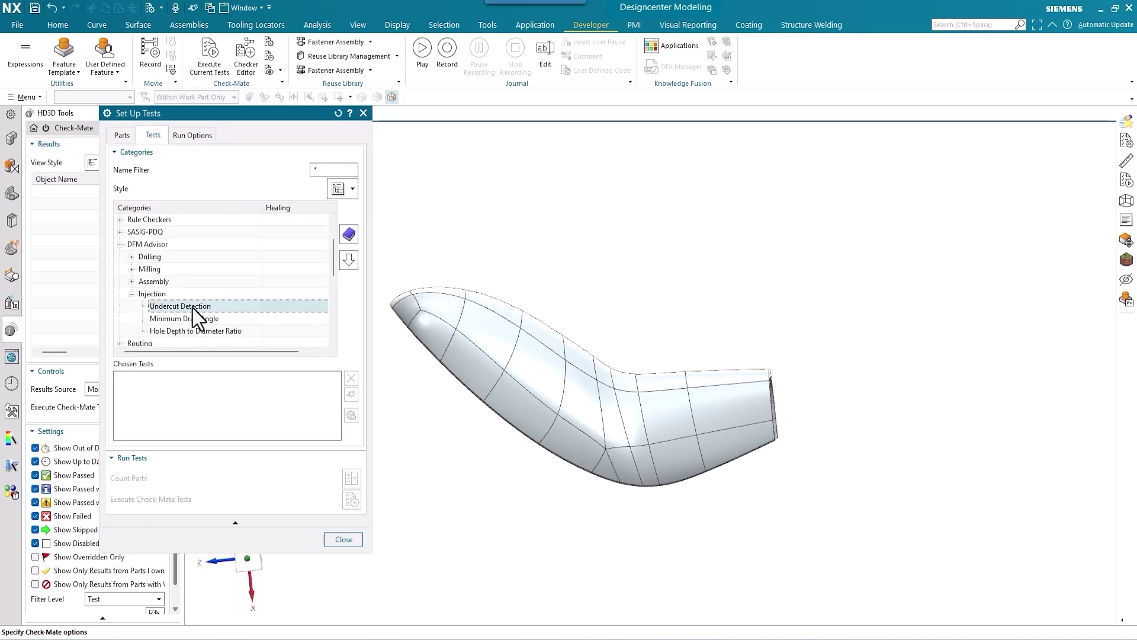
click(350, 261)
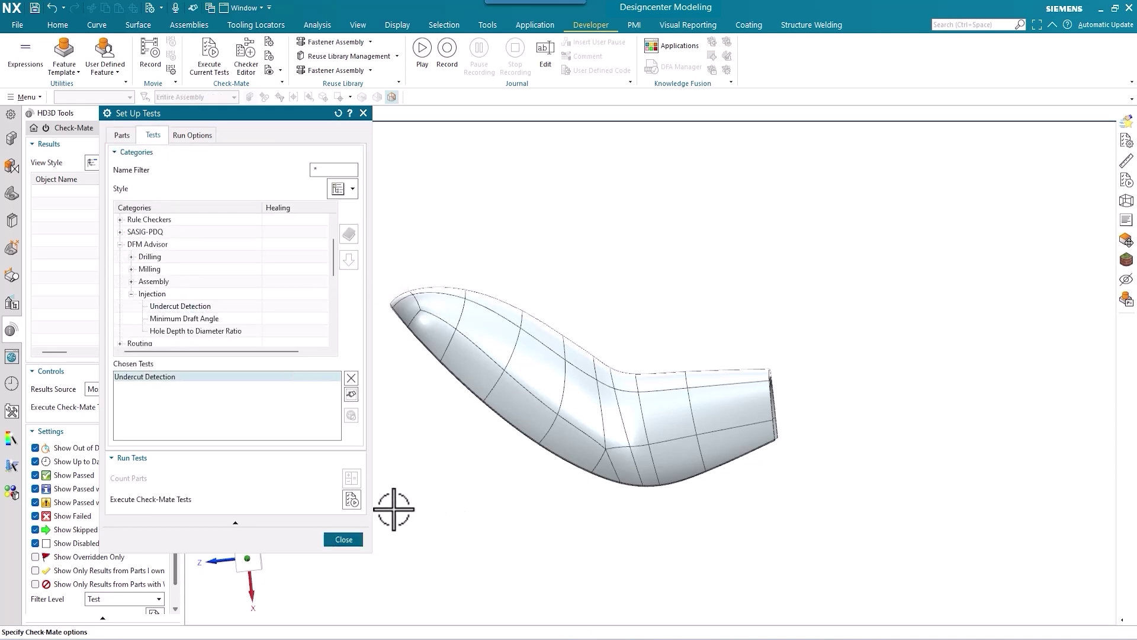
click(351, 500)
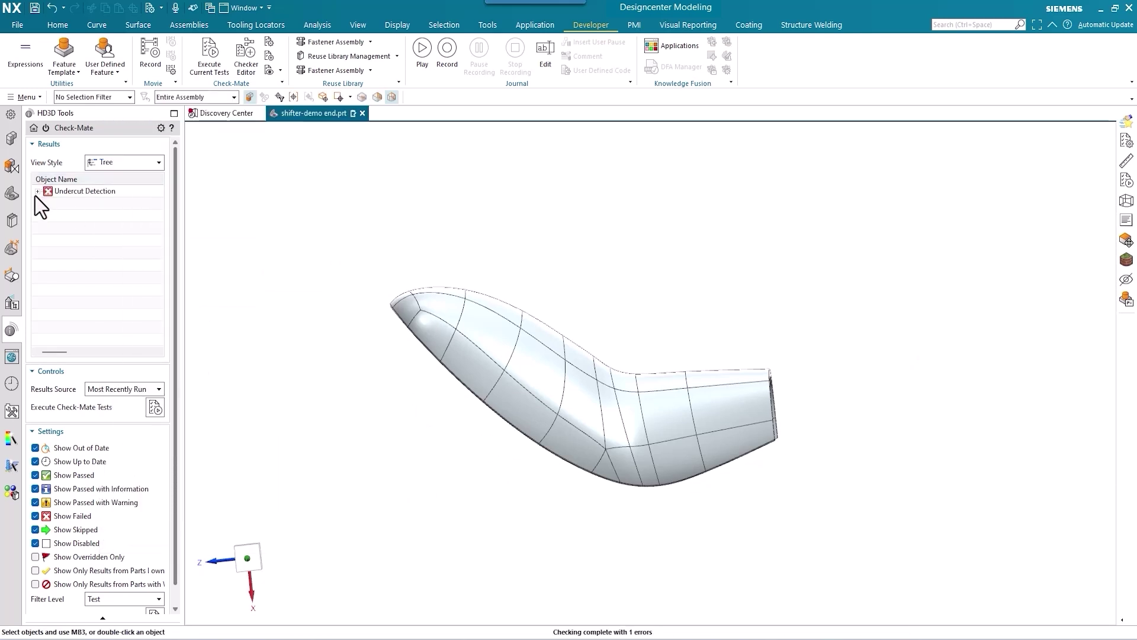
Step: Expand the Undercut Detection results and list the first undercut's faces on the orbited part
click(37, 191)
middle_drag(445, 431, 400, 439)
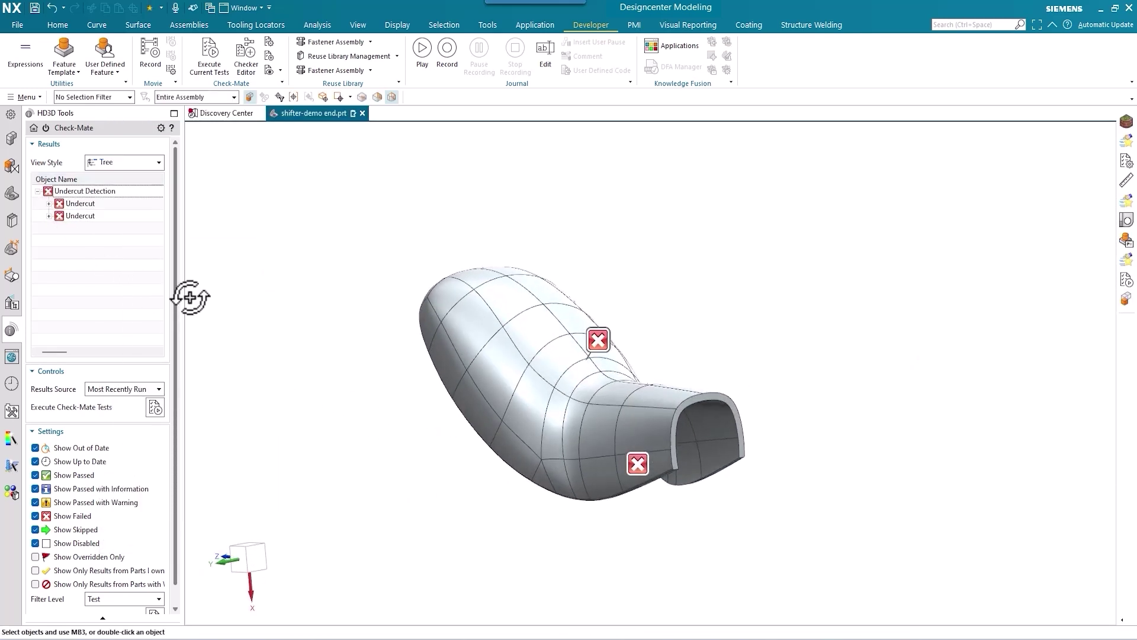
click(46, 205)
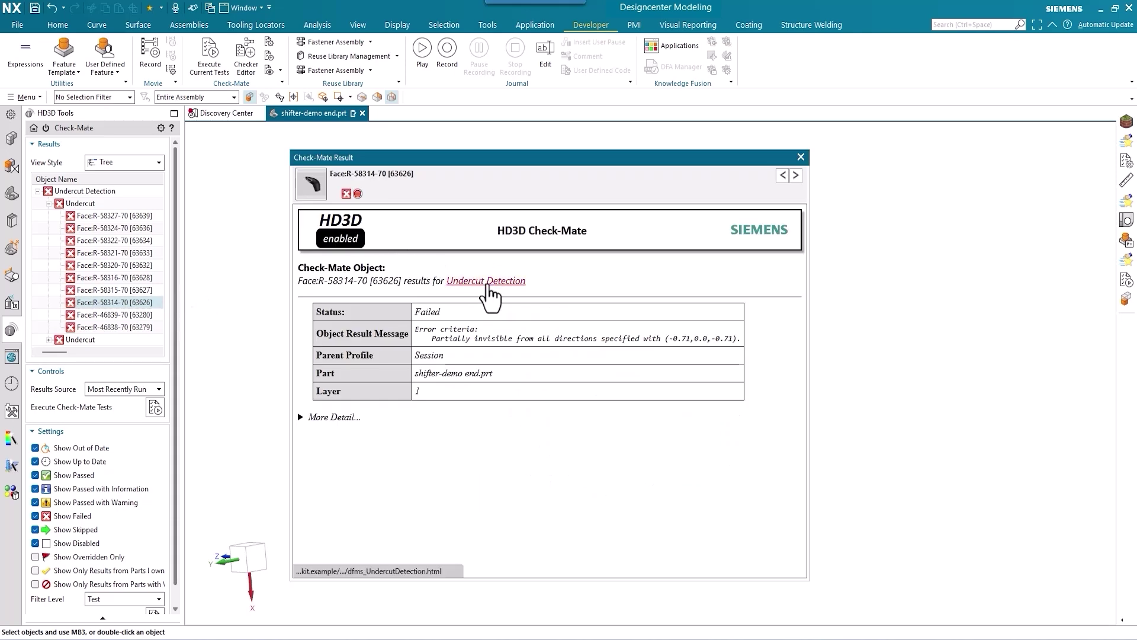
Step: Show the result details for failed face Face:R-58314-70 and read the Undercut Detection help
click(489, 281)
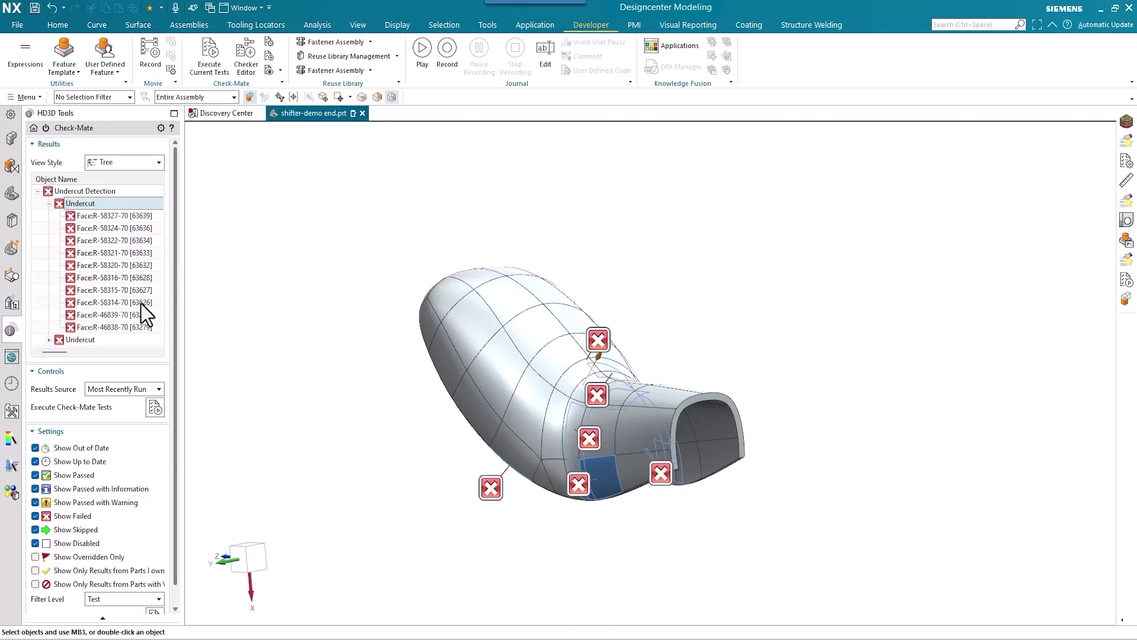
click(139, 303)
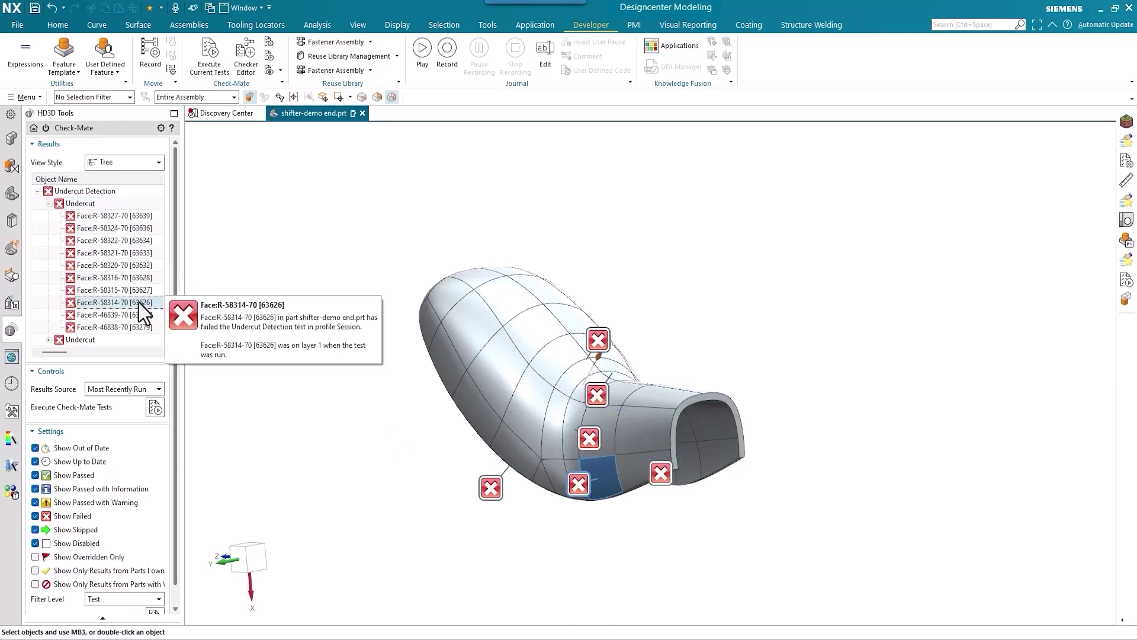
right_click(138, 304)
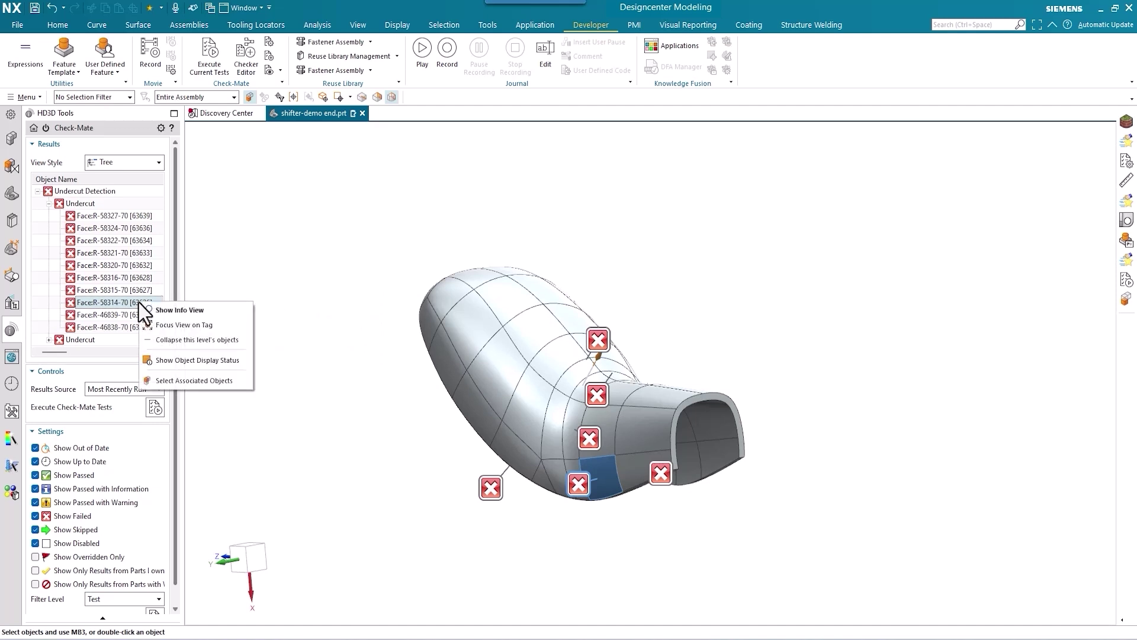
click(178, 310)
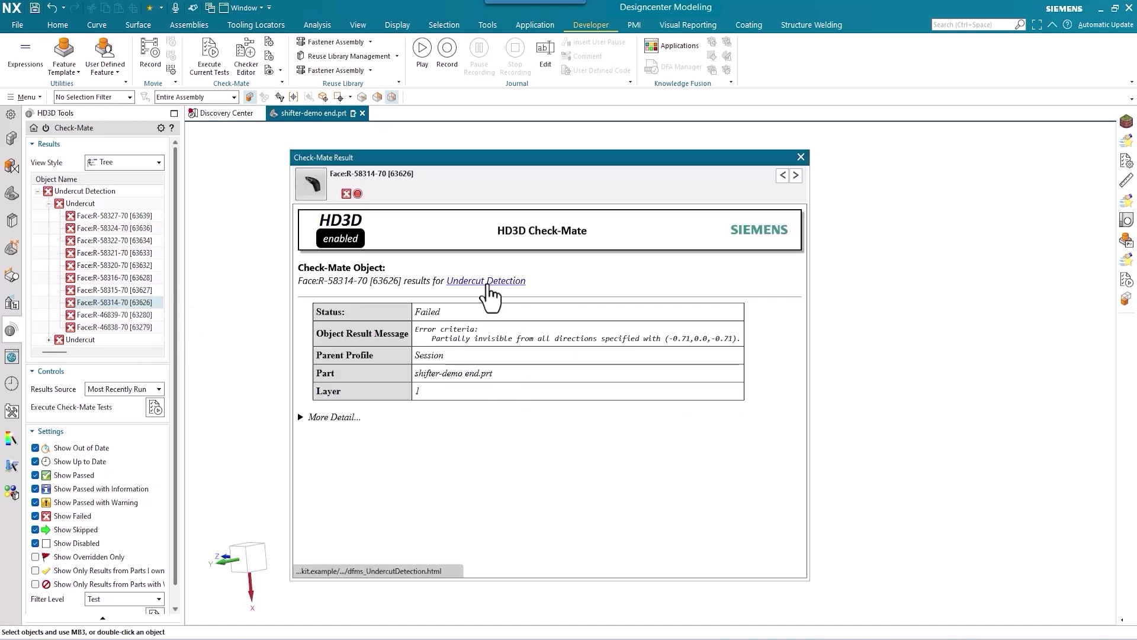
click(487, 281)
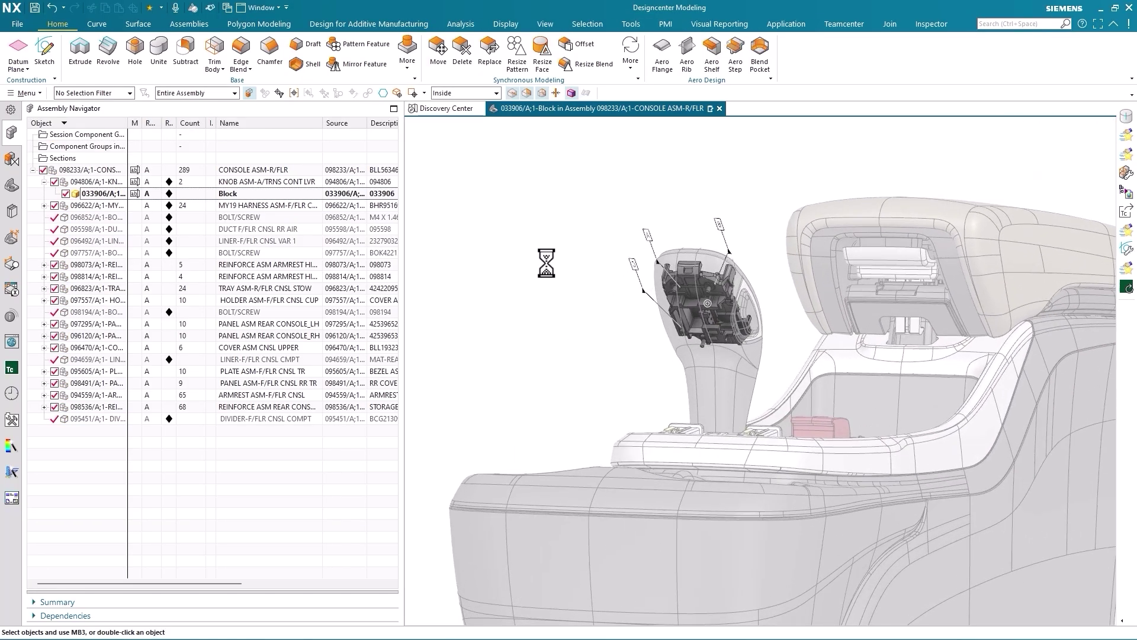
Step: Open the Block part in its own window and browse instances PC401.8 through PC401.10
right_click(102, 190)
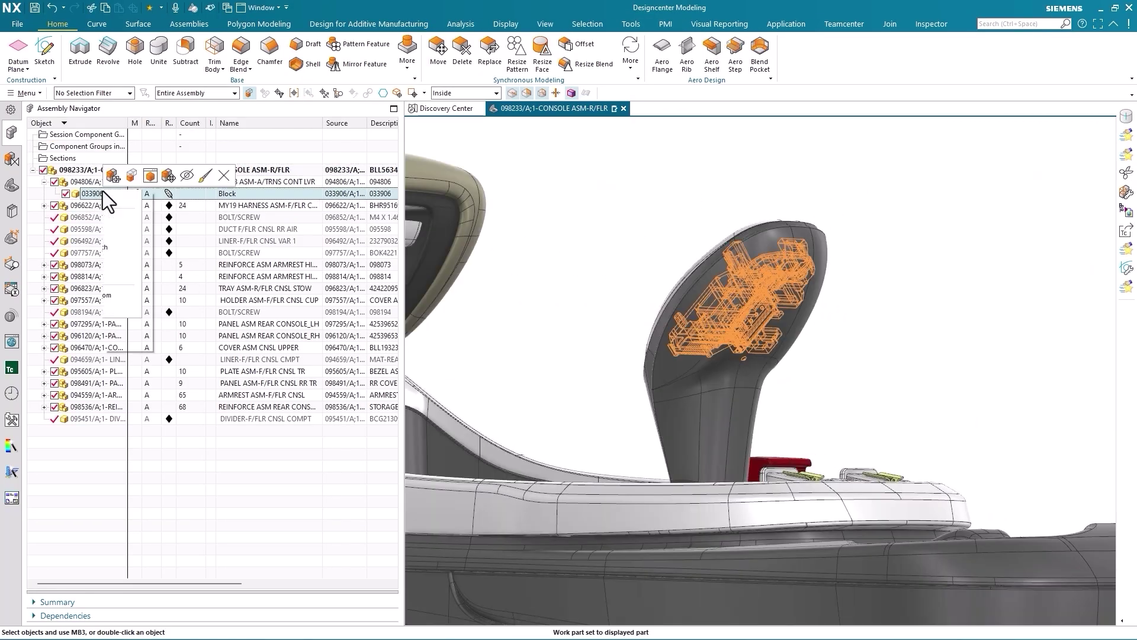
click(161, 181)
scroll(91, 349, down, 1)
click(82, 358)
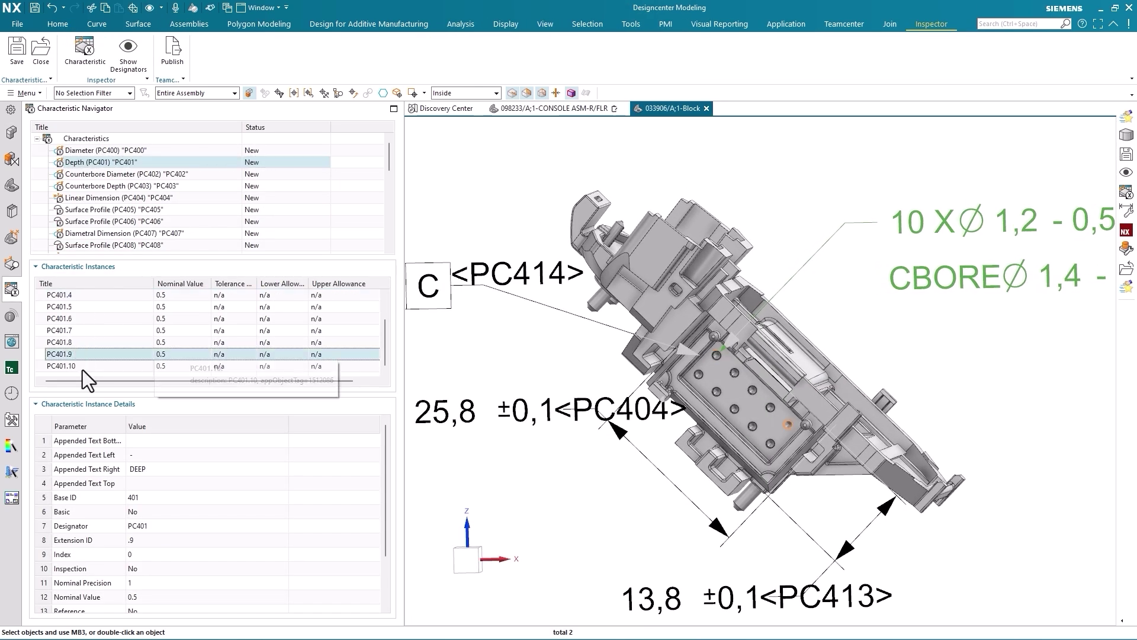
click(83, 366)
click(95, 340)
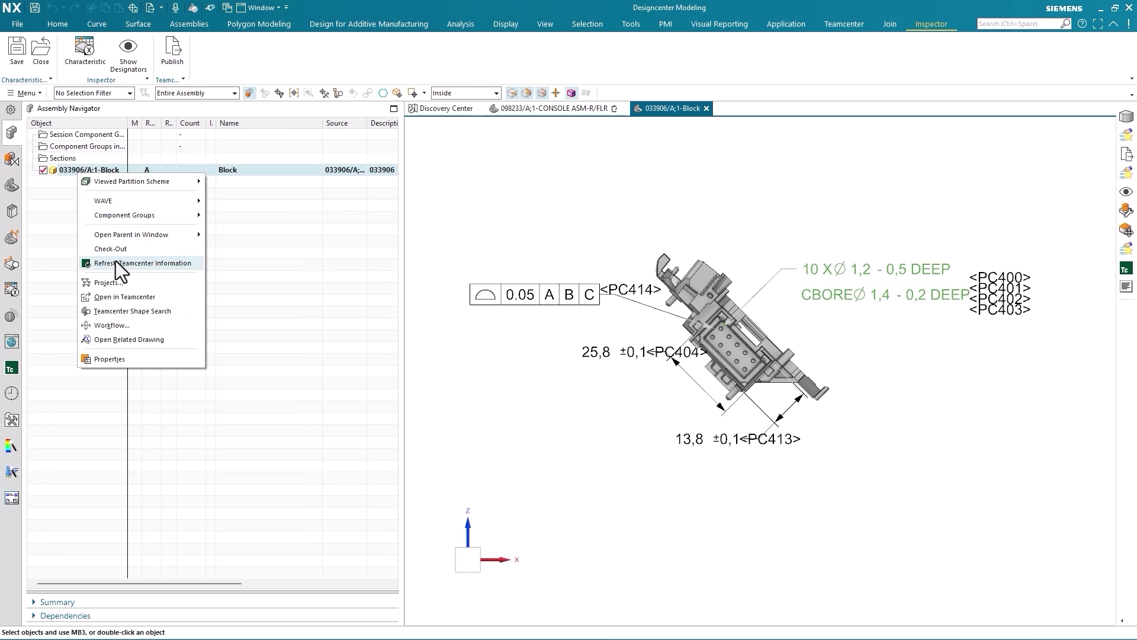
Step: Open the Block item in Teamcenter and scroll through its characteristics table
click(122, 297)
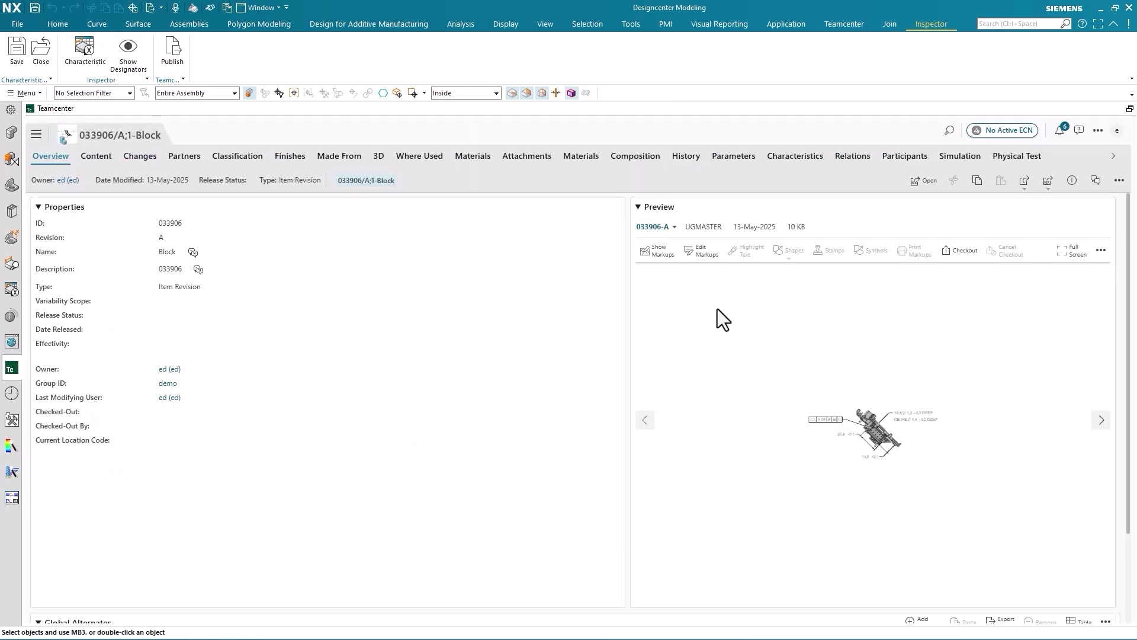
click(776, 159)
scroll(238, 314, down, 5)
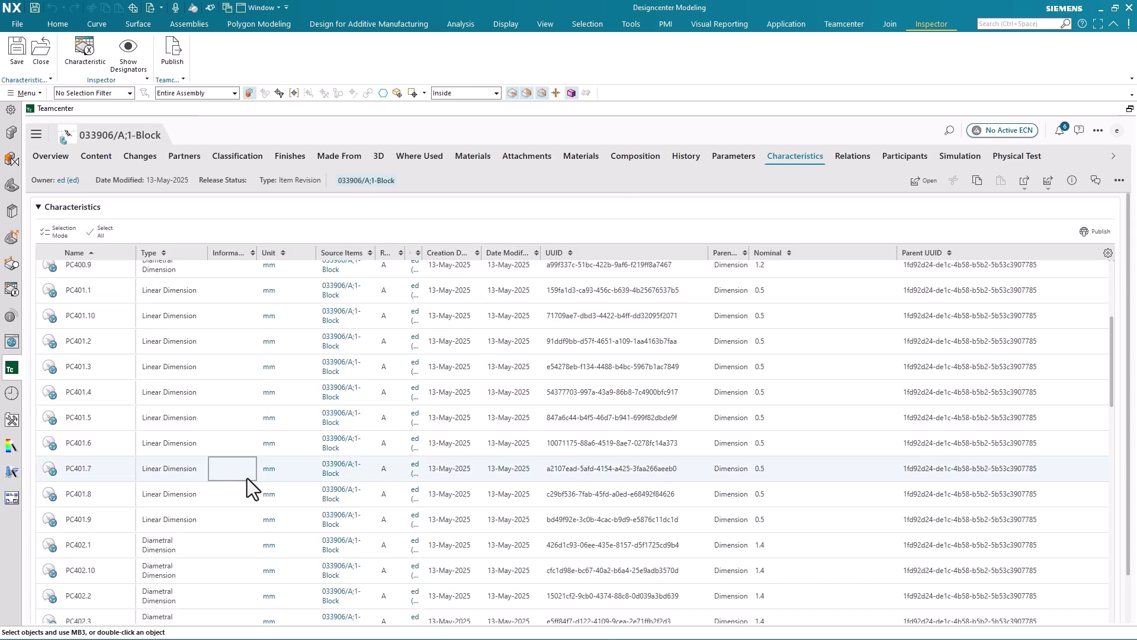
scroll(278, 504, down, 10)
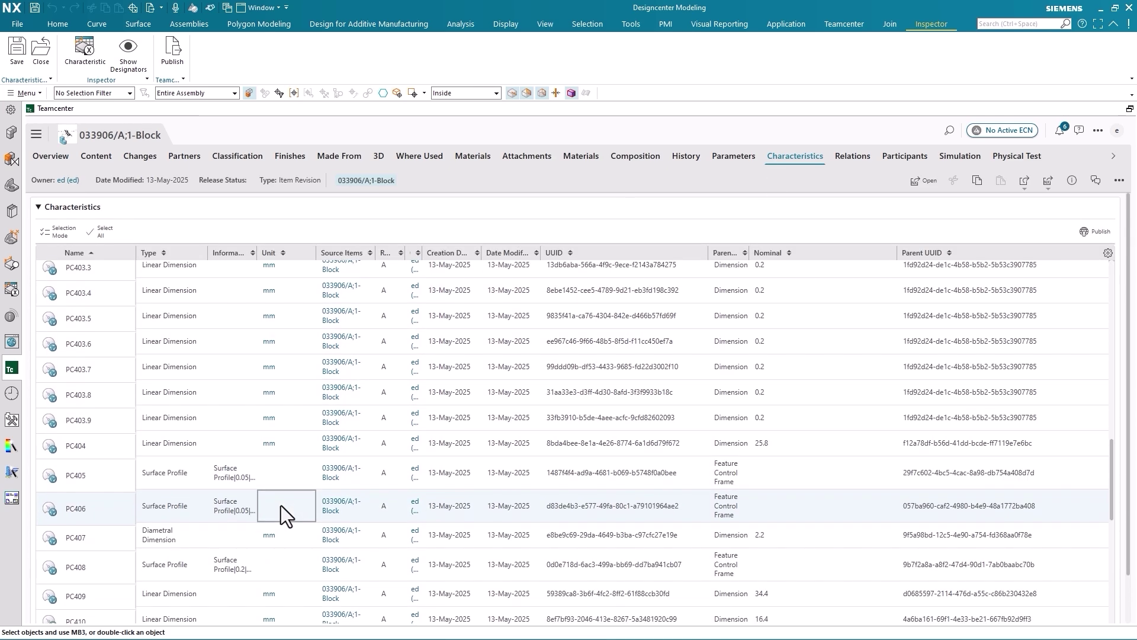
scroll(280, 506, down, 2)
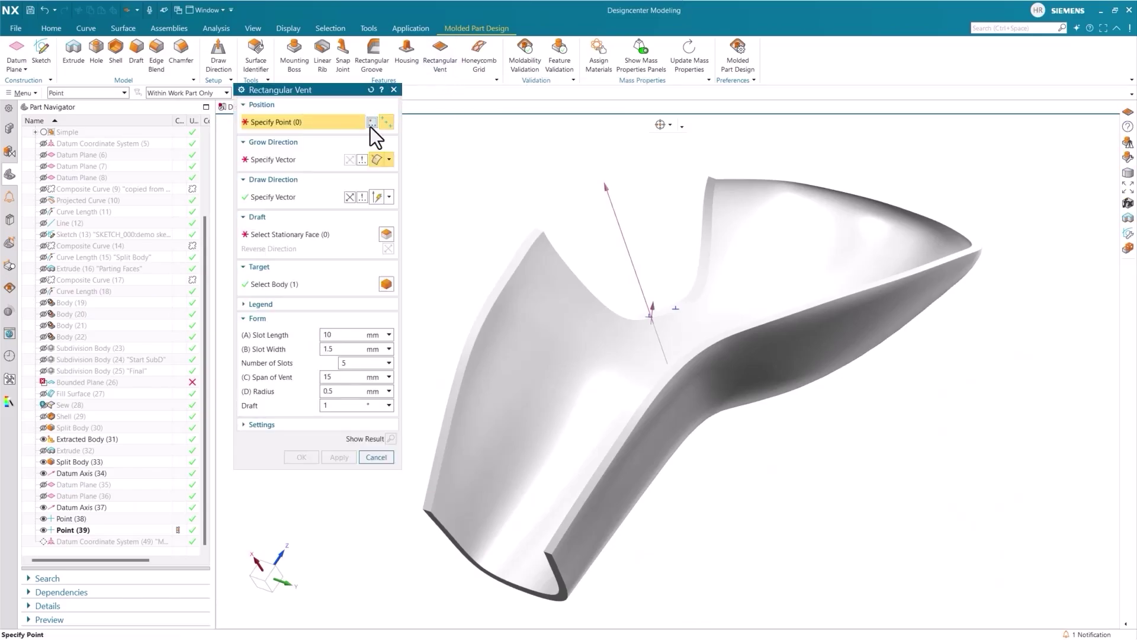
Step: Cut a five-slot rectangular vent on the side face, drawn normal to the surface
click(332, 109)
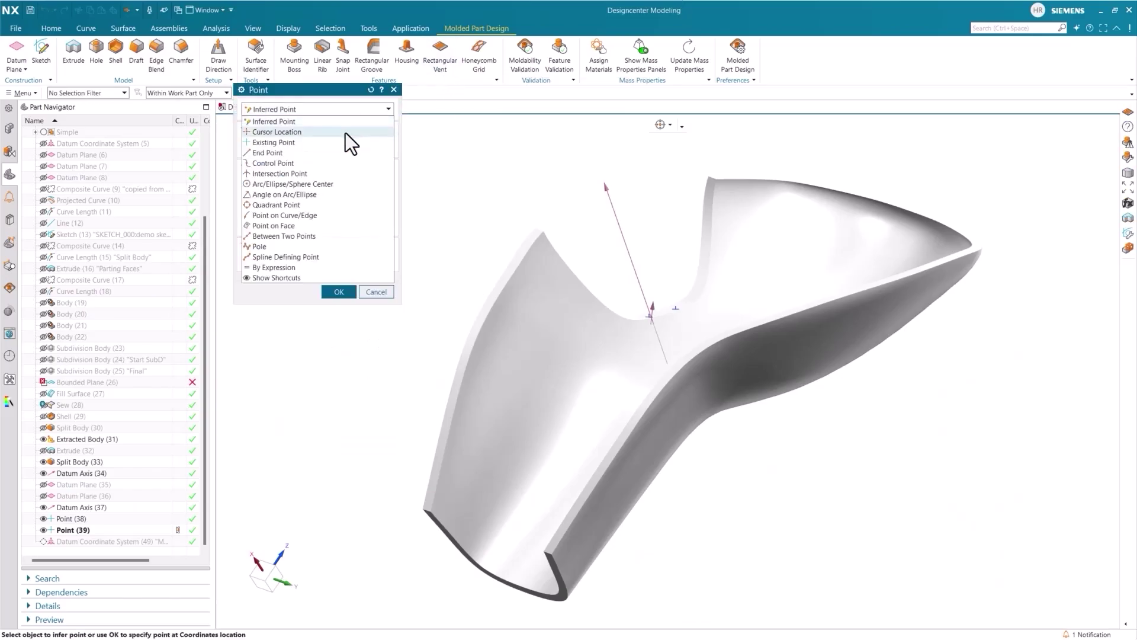
click(274, 226)
click(465, 306)
click(339, 349)
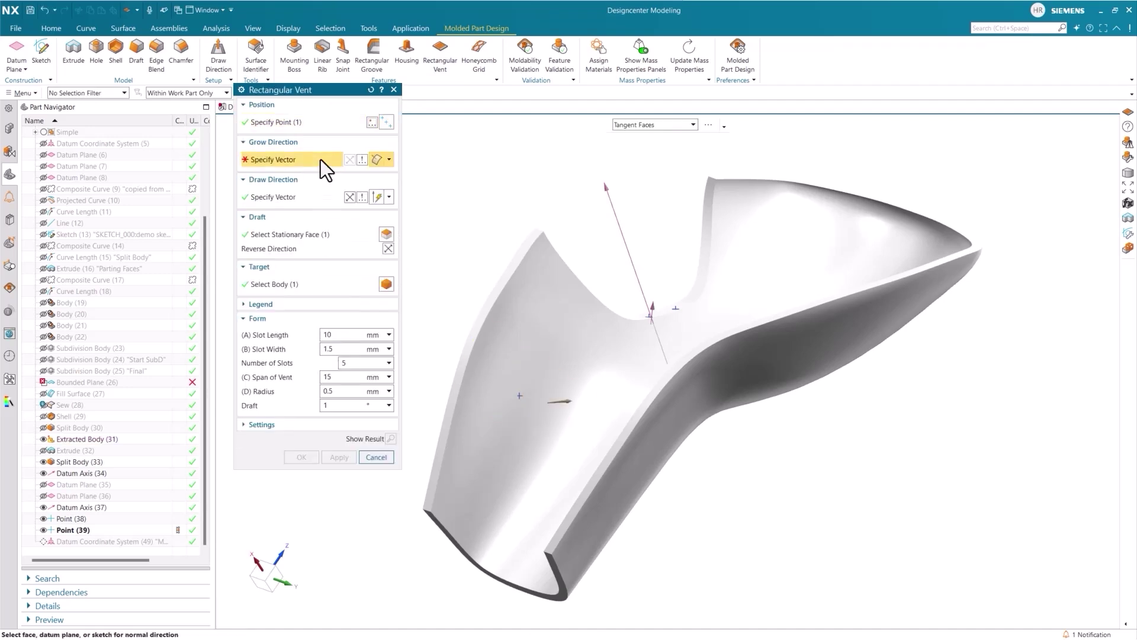
click(520, 391)
click(291, 197)
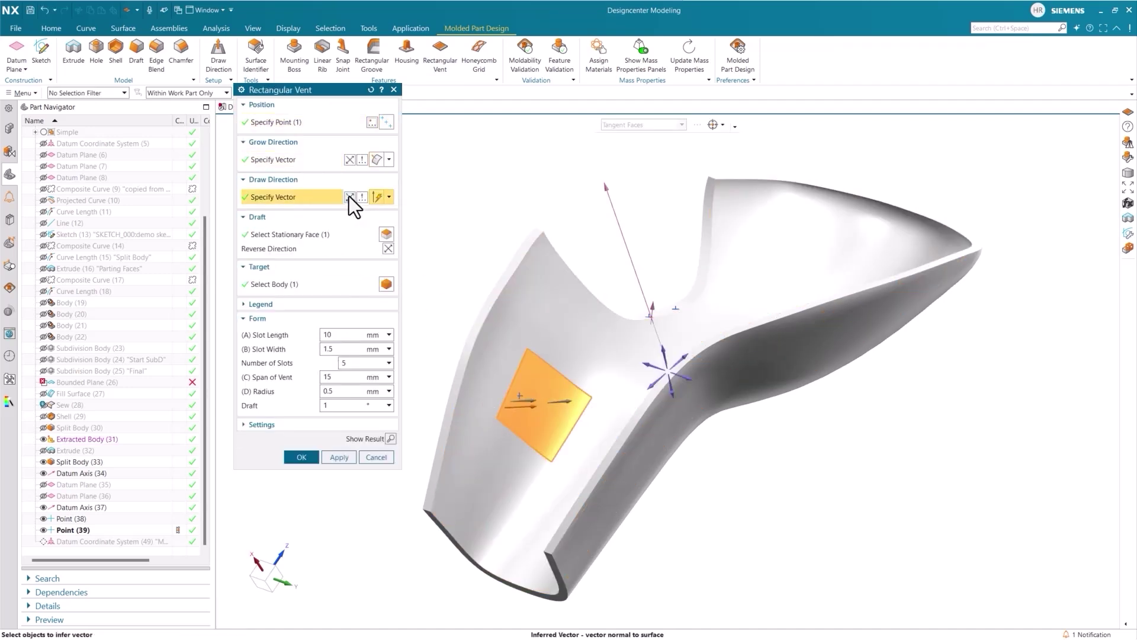
click(391, 439)
click(301, 457)
Step: Mirror the rectangular vent across a plane onto the opposite side of the shell
middle_drag(309, 457, 84, 81)
click(51, 28)
click(328, 64)
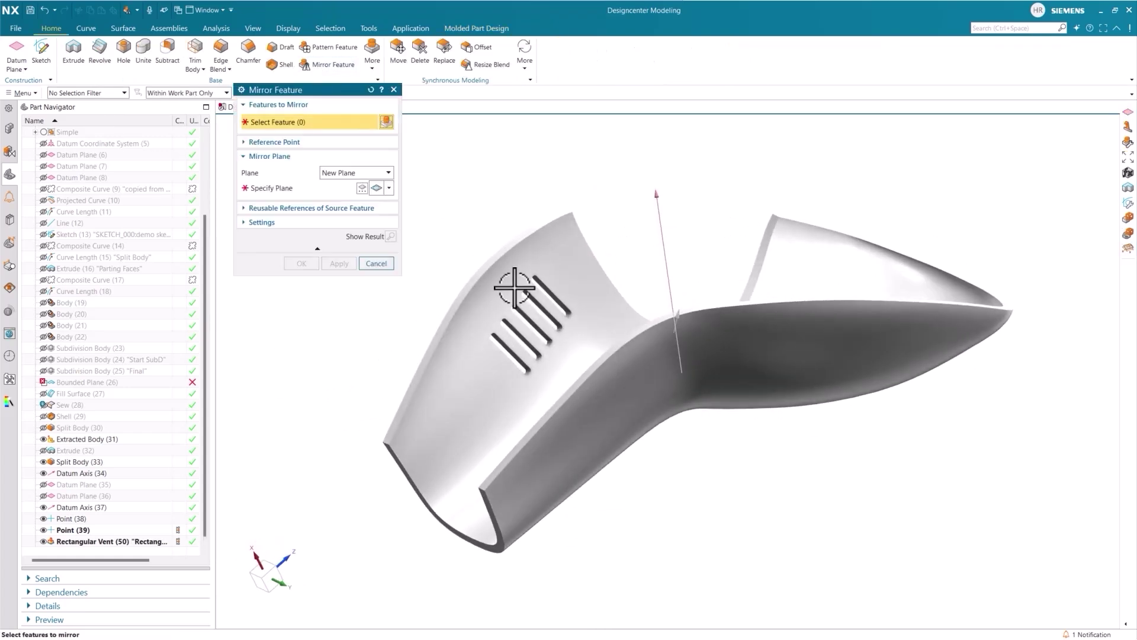
click(520, 296)
click(483, 524)
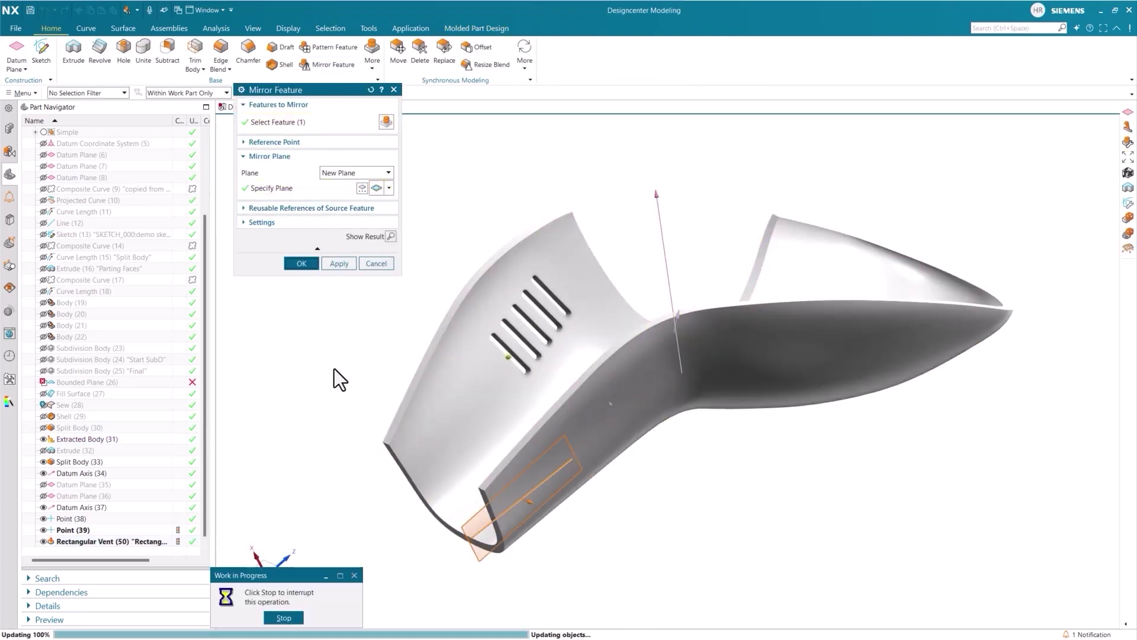
middle_drag(339, 379, 452, 126)
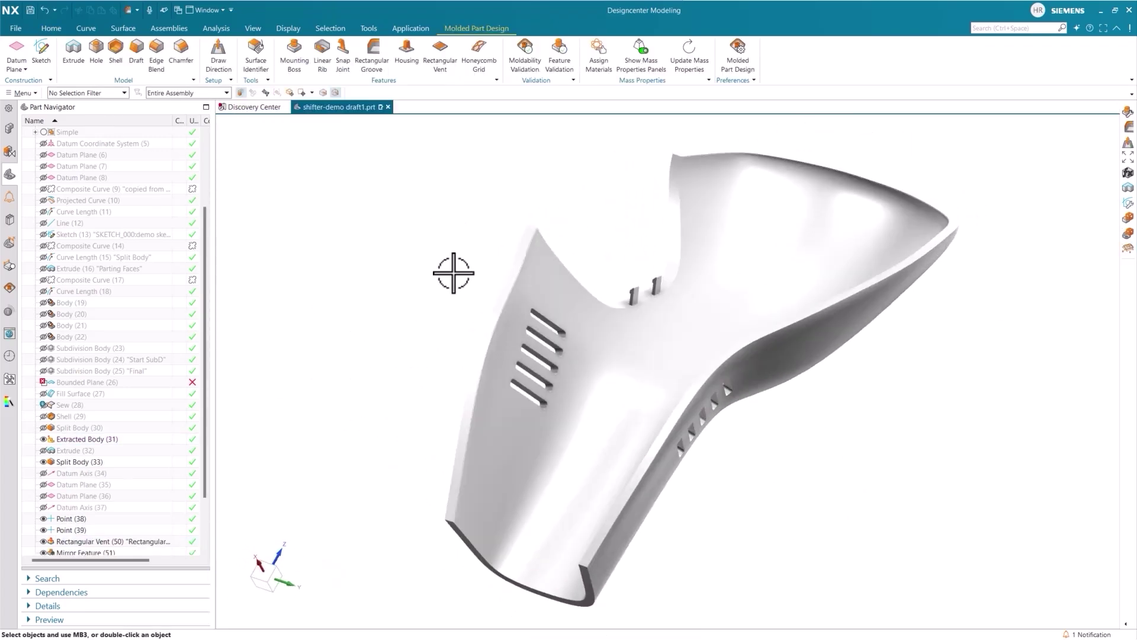
Step: Run Moldability Validation on the shifter, review the undercut regions and its preferences
click(535, 64)
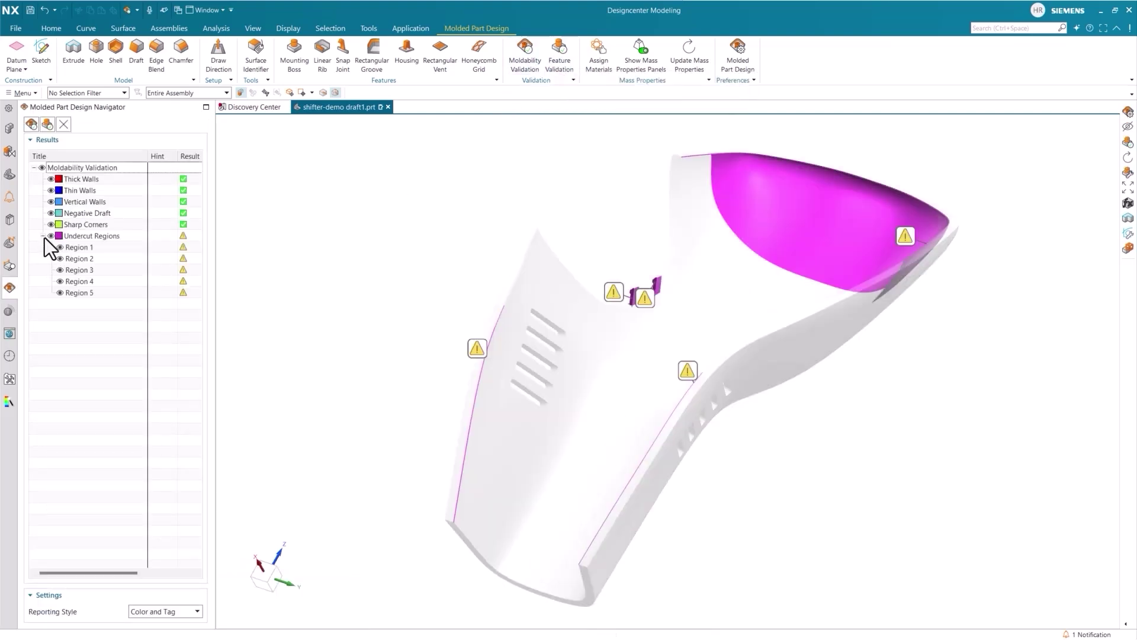
click(688, 373)
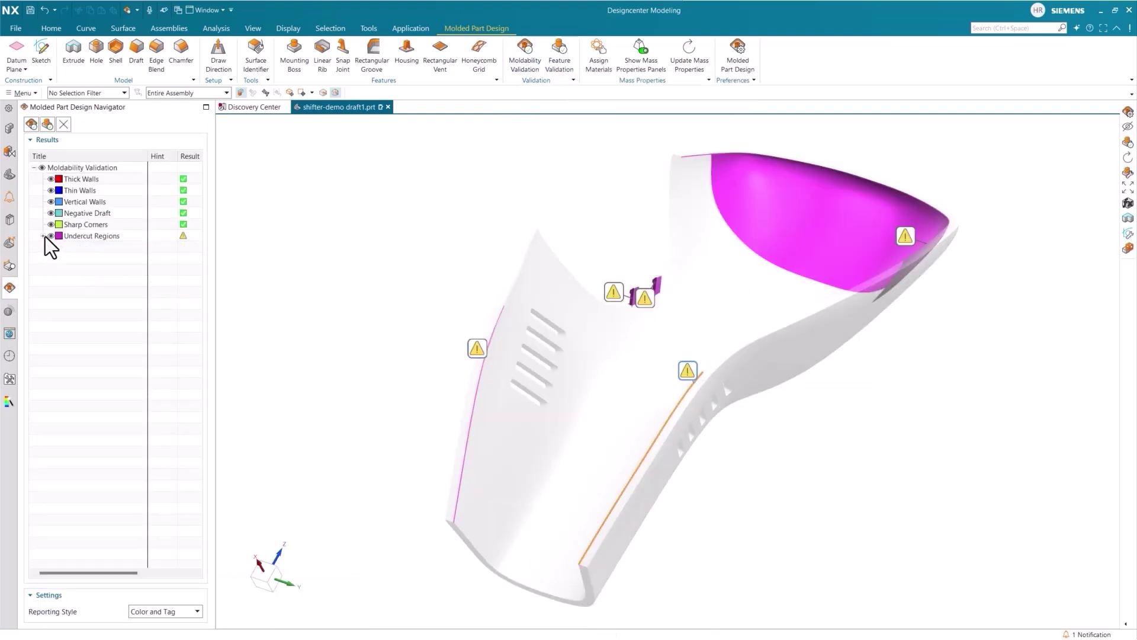
click(739, 56)
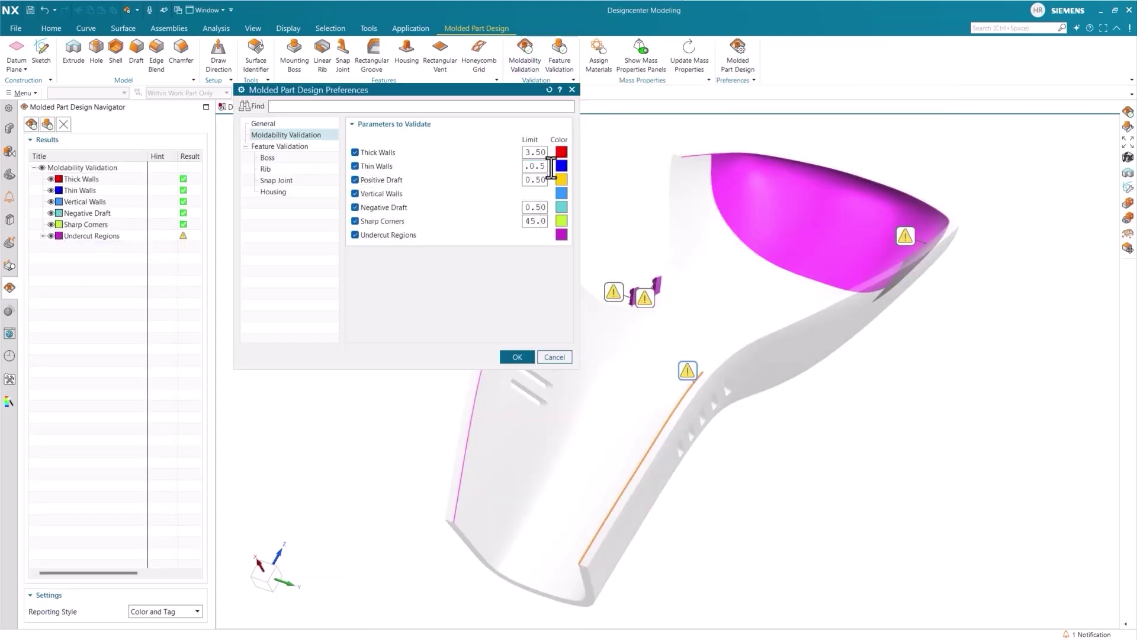
click(517, 357)
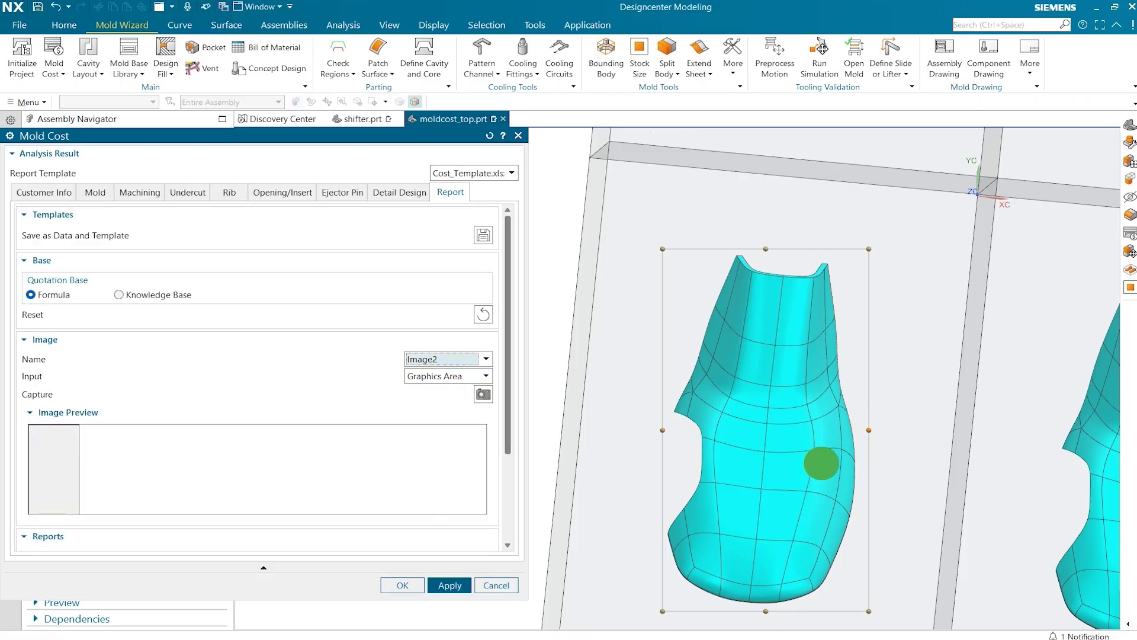
Step: Generate the Mold Cost Excel report and check the $13,294 total-with-tax formula
middle_drag(822, 462, 754, 429)
click(449, 585)
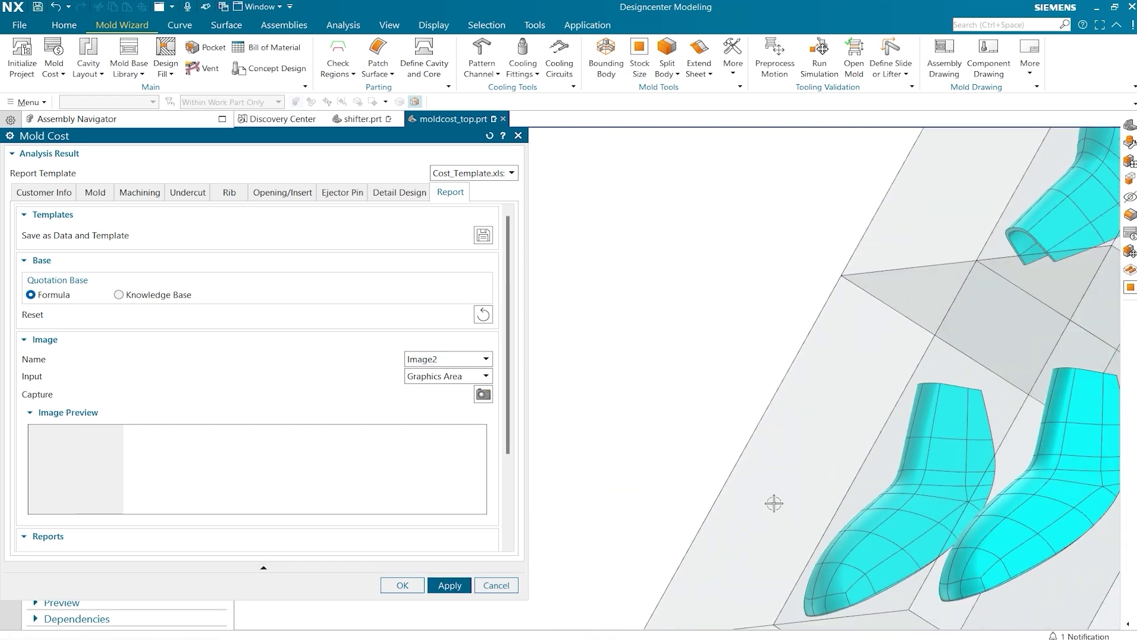
scroll(795, 518, down, 2)
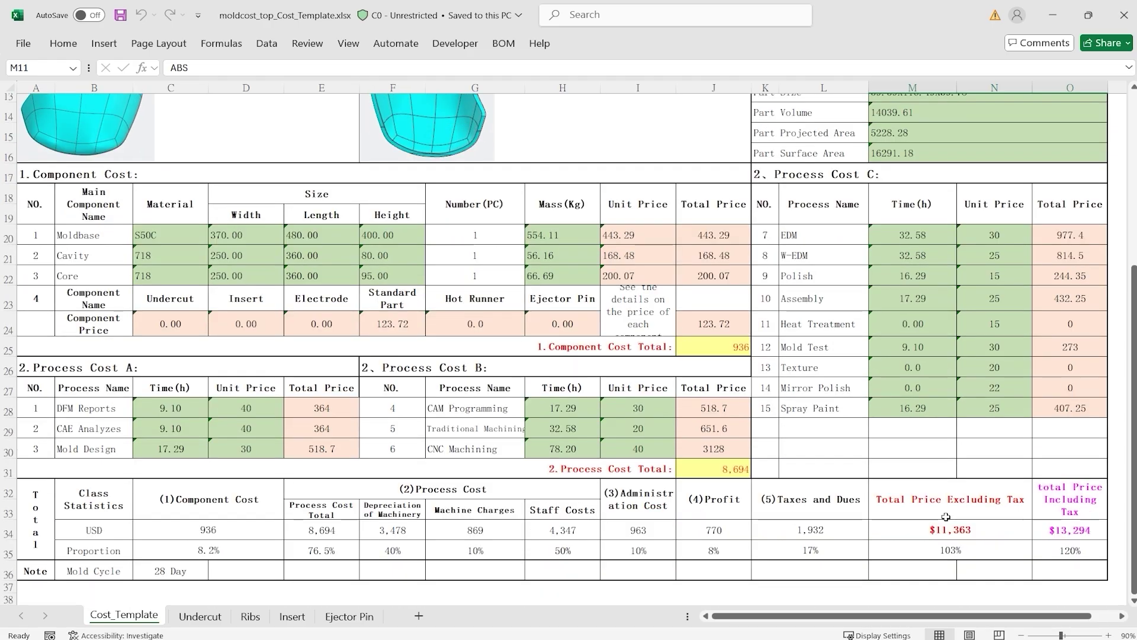
click(1075, 539)
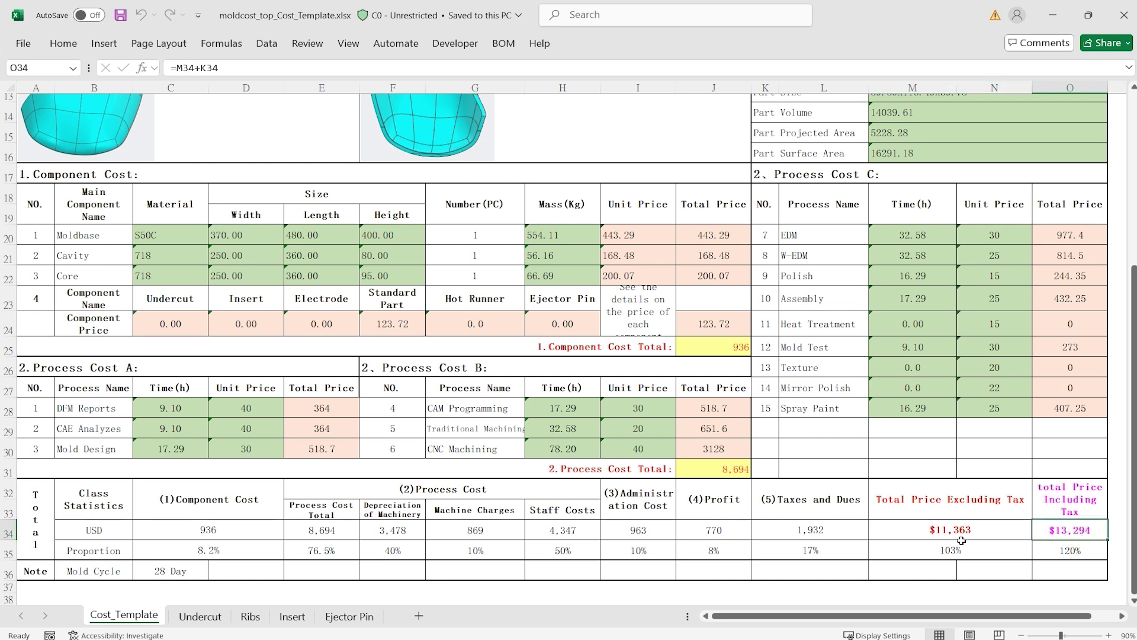
scroll(962, 540, up, 4)
scroll(962, 541, down, 5)
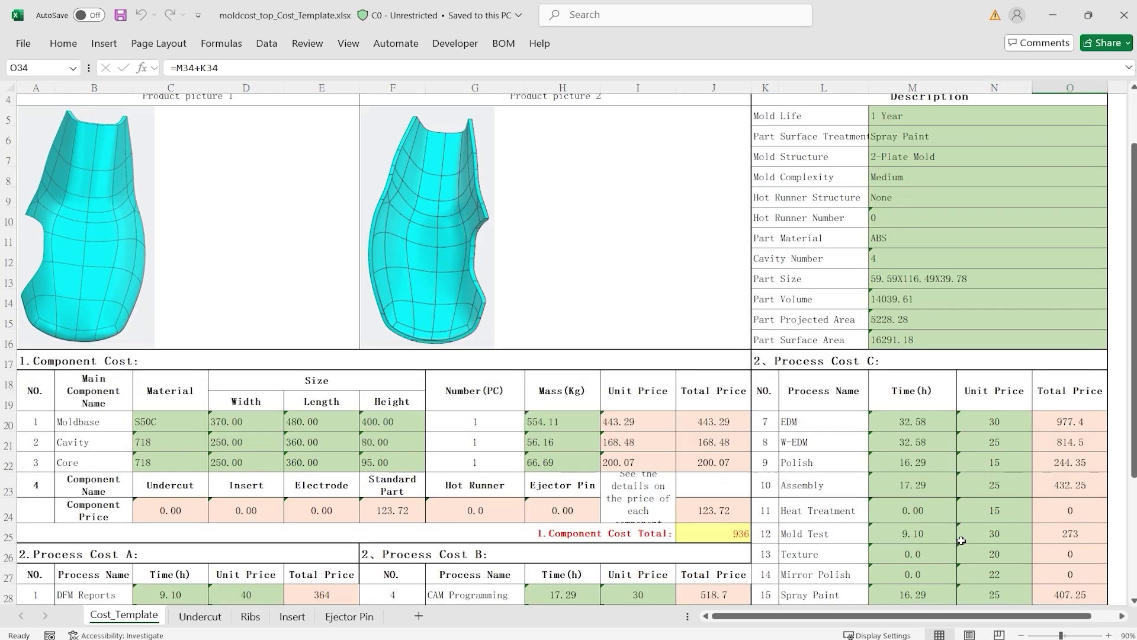
scroll(960, 540, up, 5)
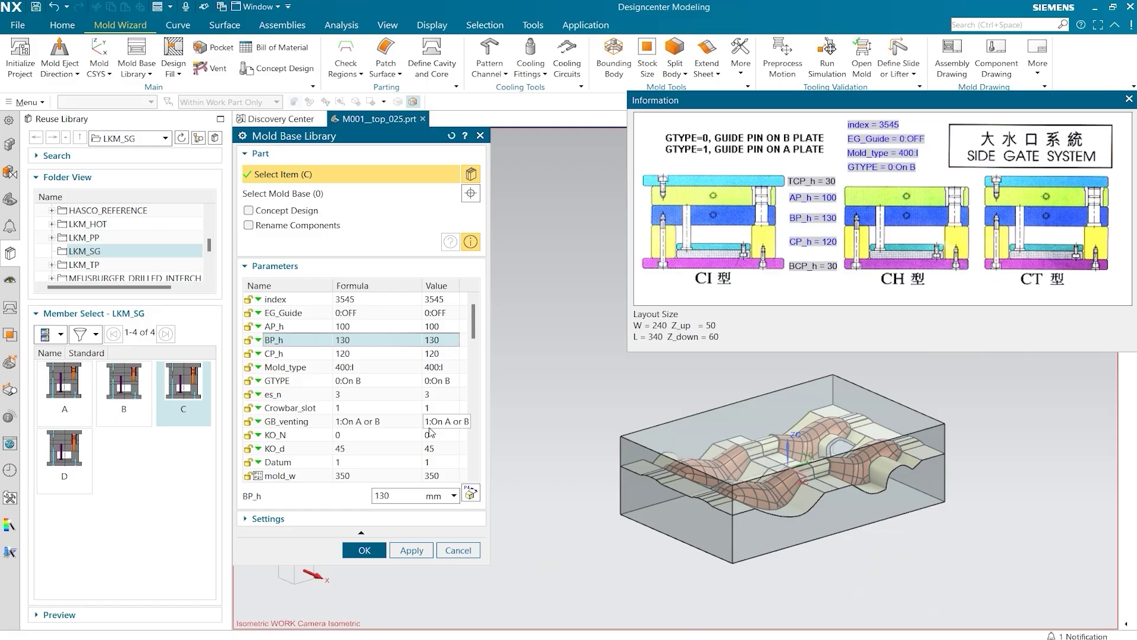
Step: Load the LKM_SG type C mold base into the mold assembly
scroll(430, 432, down, 2)
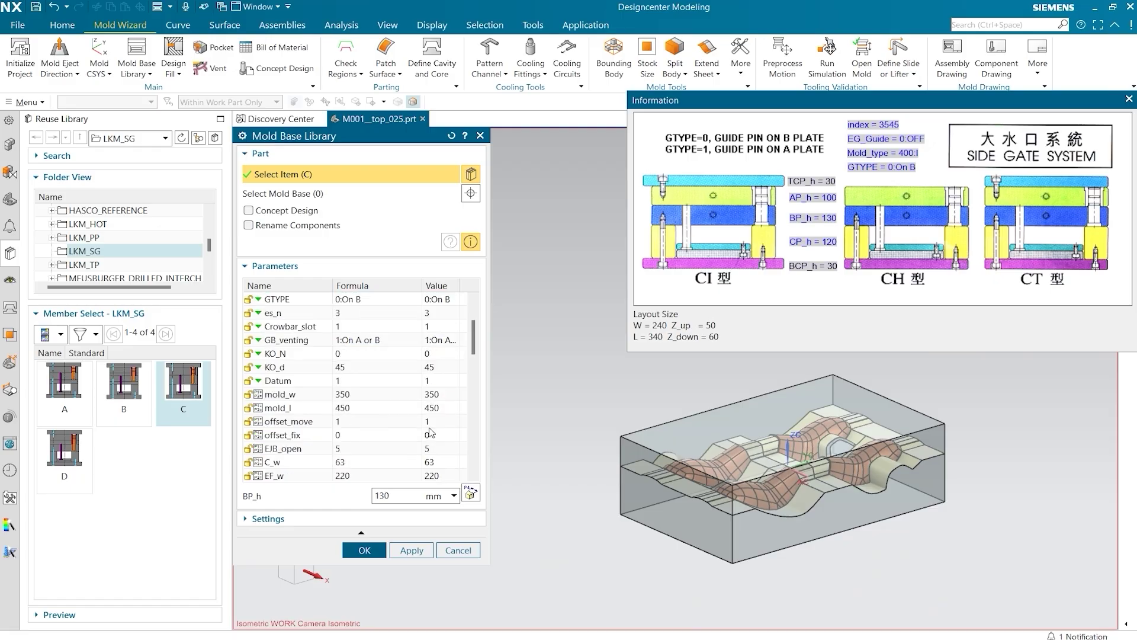
scroll(430, 433, up, 2)
click(364, 550)
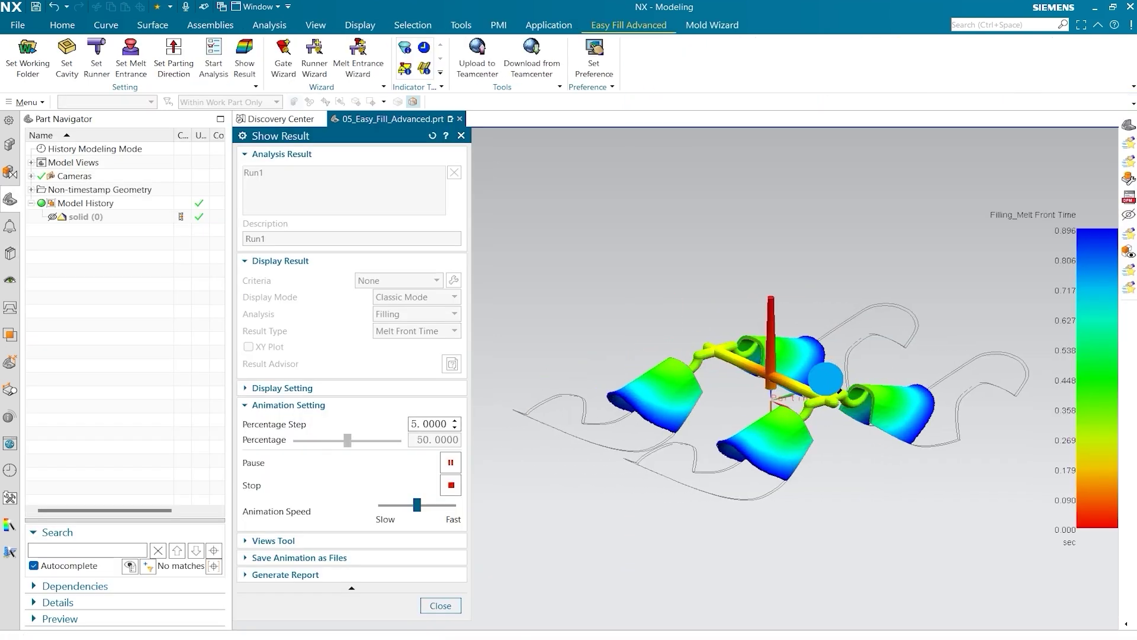
Step: Orbit the four-cavity filling result to view it from another angle
middle_drag(799, 410, 764, 391)
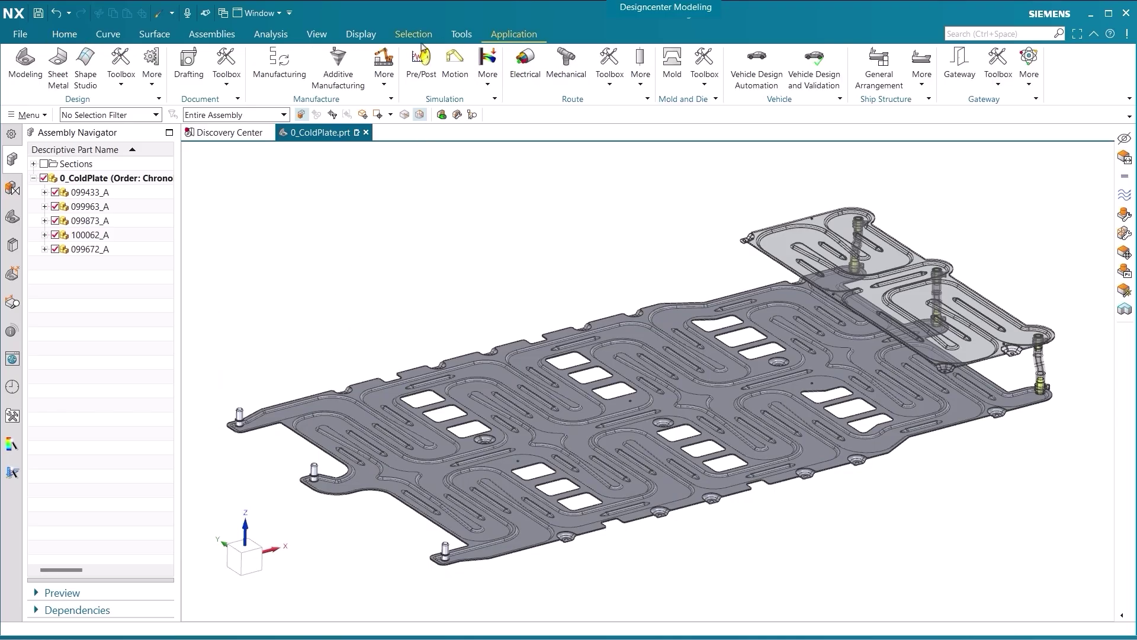
Step: Switch the 0_ColdPlate model to the CFD Designer application
click(125, 81)
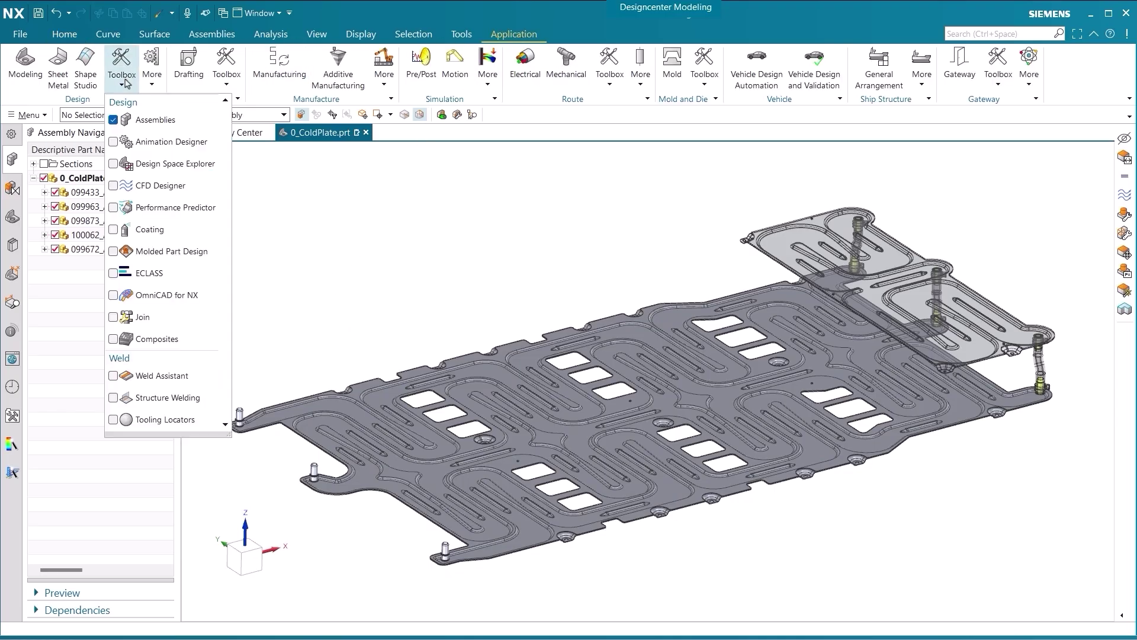
click(116, 187)
scroll(411, 285, up, 5)
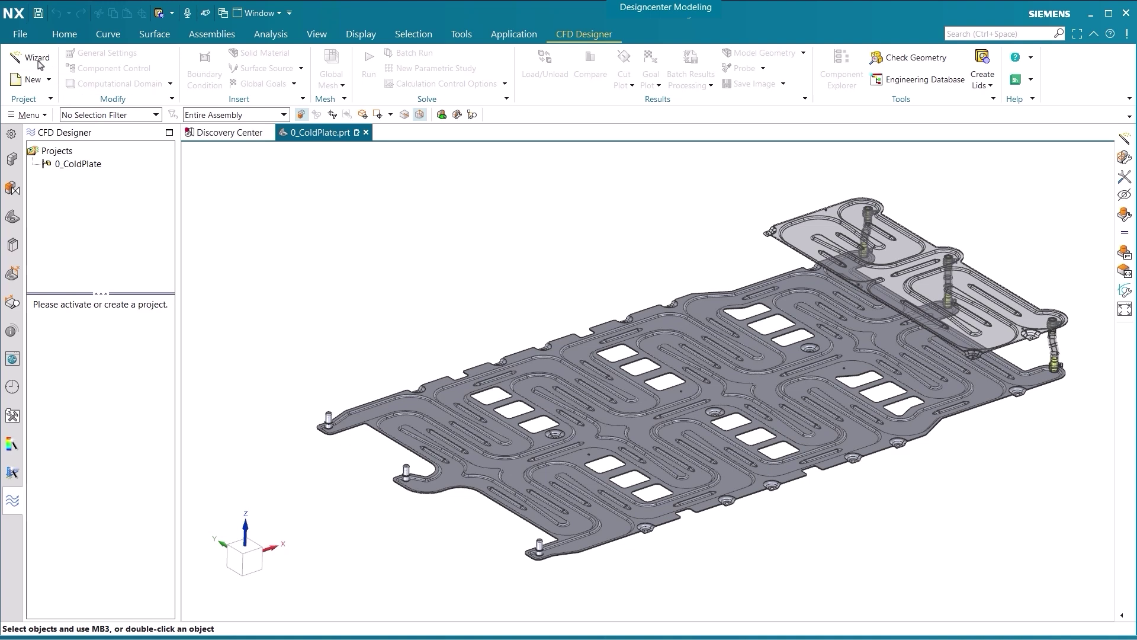
Step: Create Project(1) with the CFD Wizard and assign the inlet boss face to a boundary condition
click(38, 61)
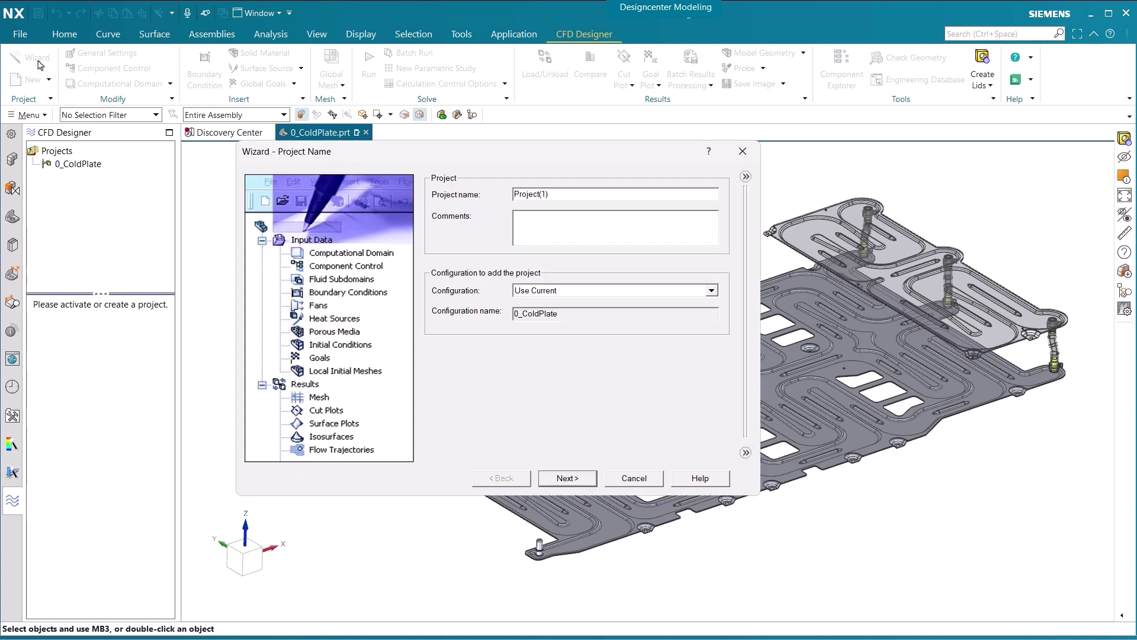
click(567, 479)
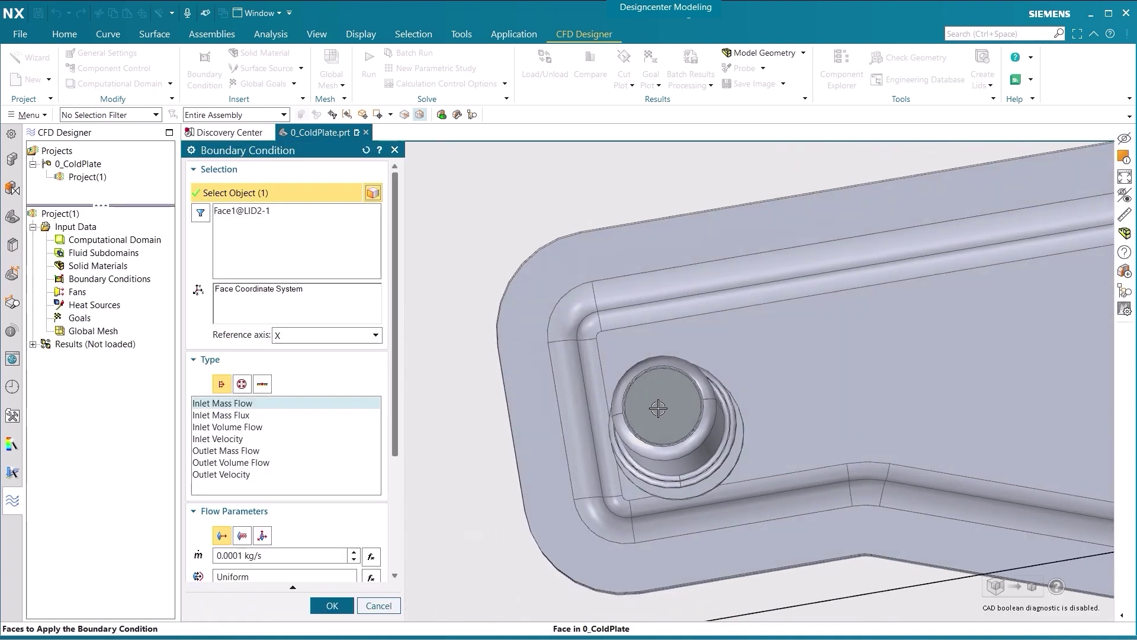
right_click(655, 408)
click(676, 422)
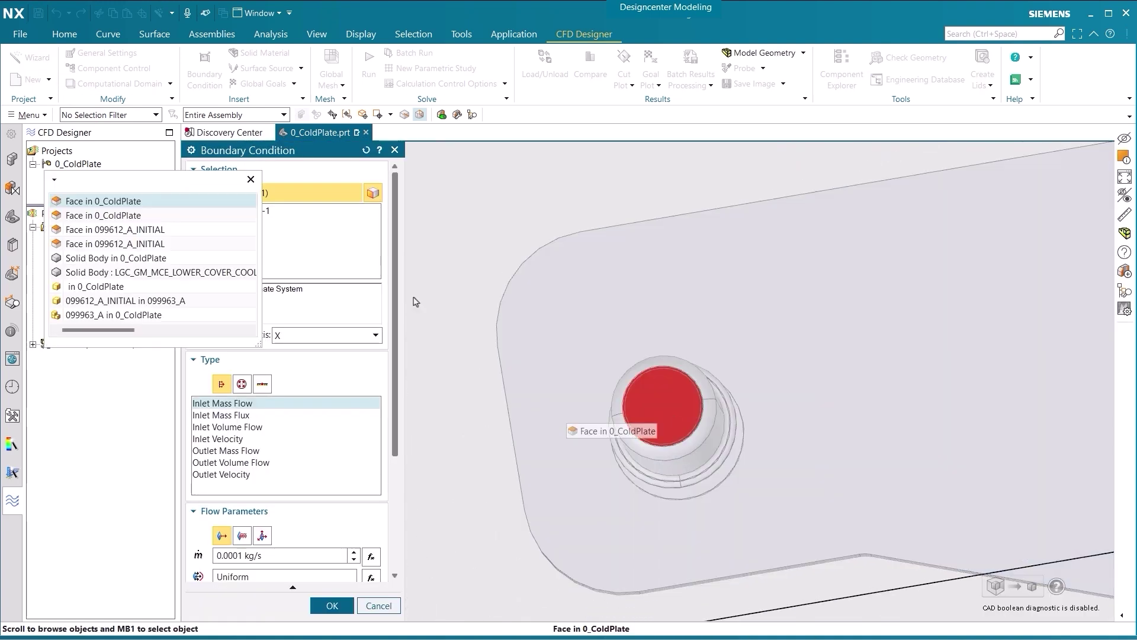
click(103, 215)
Step: Insert a new equation goal named PressureDrop under Goals
middle_drag(534, 356, 410, 261)
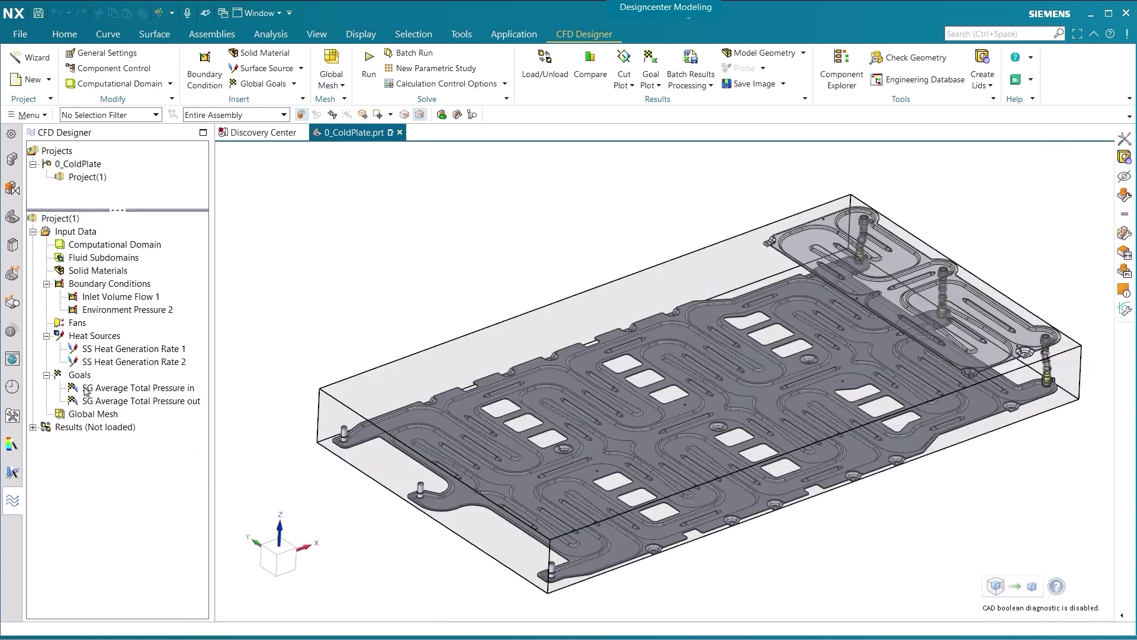
right_click(77, 375)
click(129, 450)
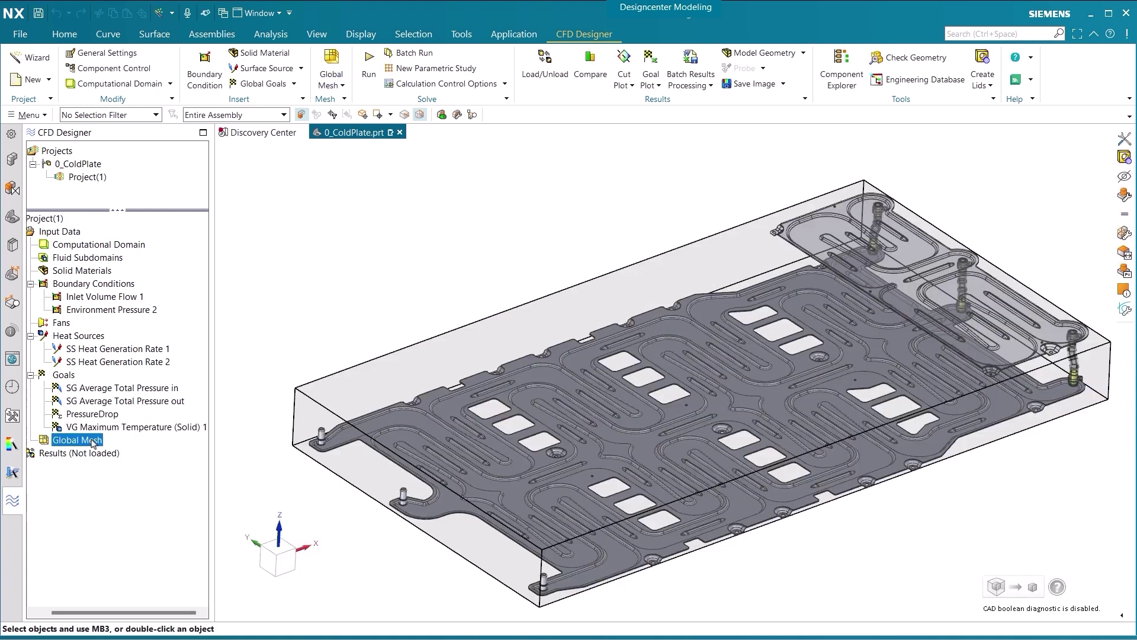
Step: Preview and hide the basic mesh in Global Mesh Settings, then bring up the project's options
right_click(95, 439)
click(130, 445)
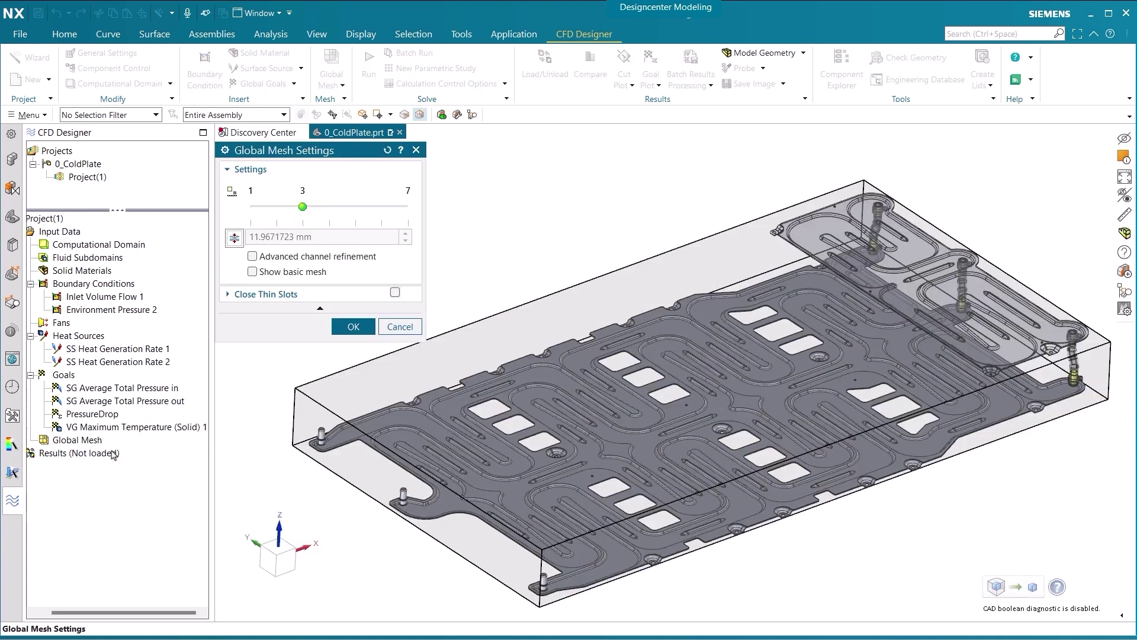
click(268, 274)
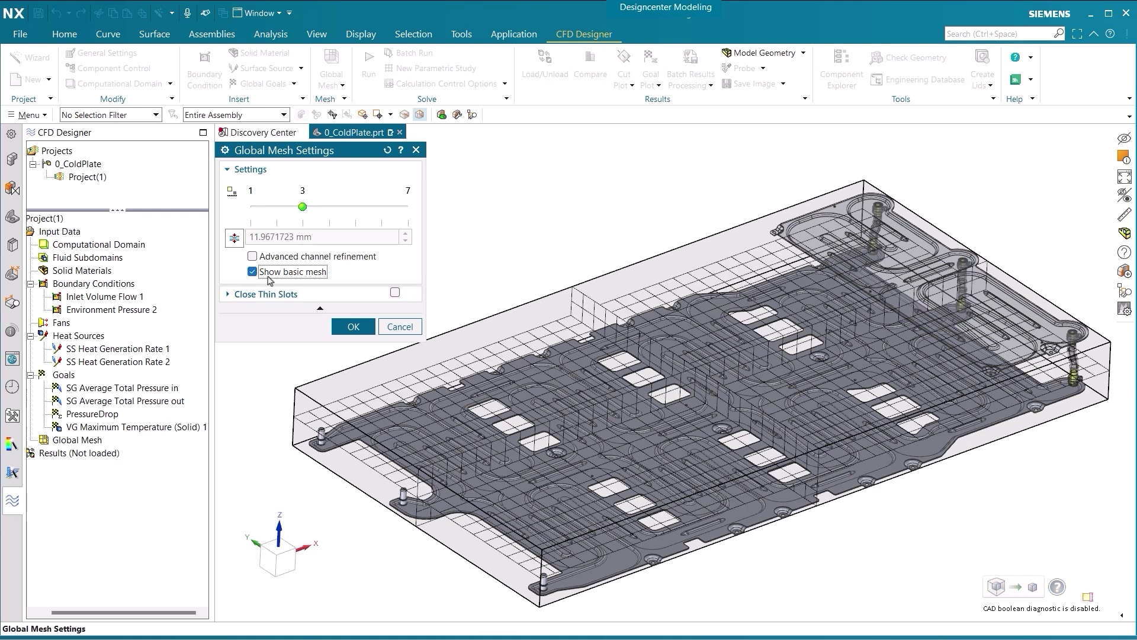
click(270, 279)
click(354, 327)
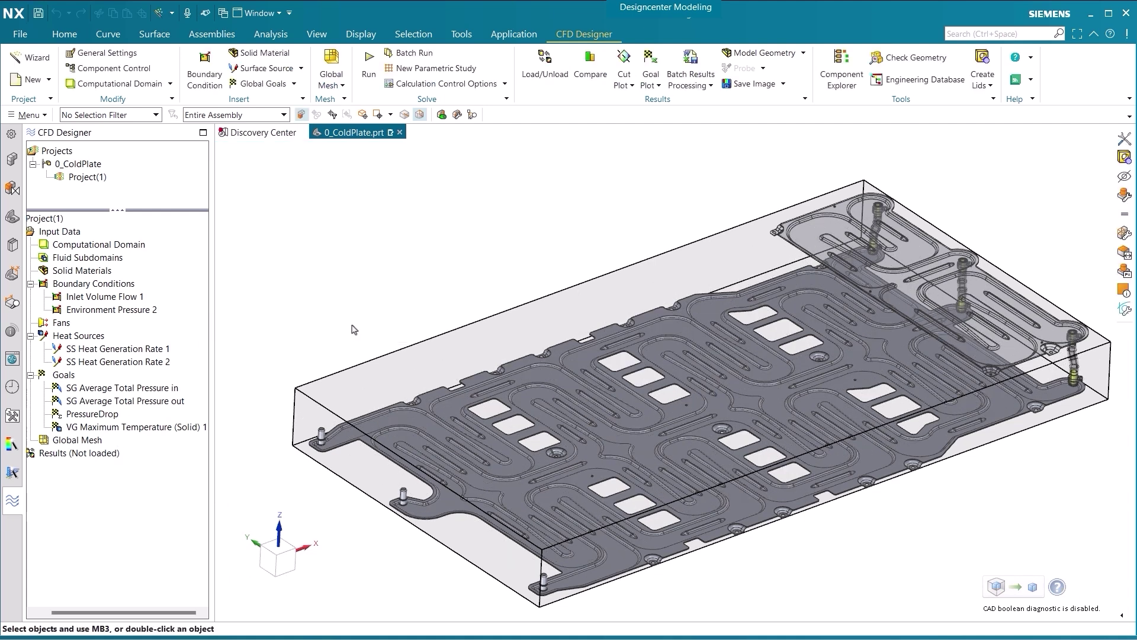
right_click(65, 220)
Step: Solve the cold-plate project and set a new minimum on the result legend
click(96, 227)
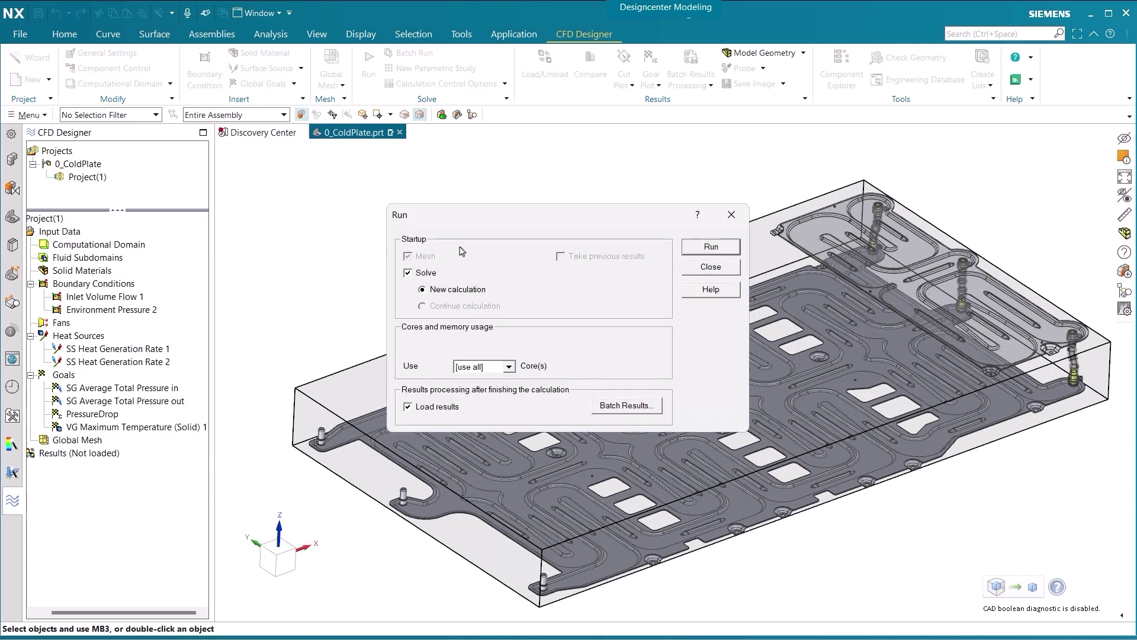
click(708, 247)
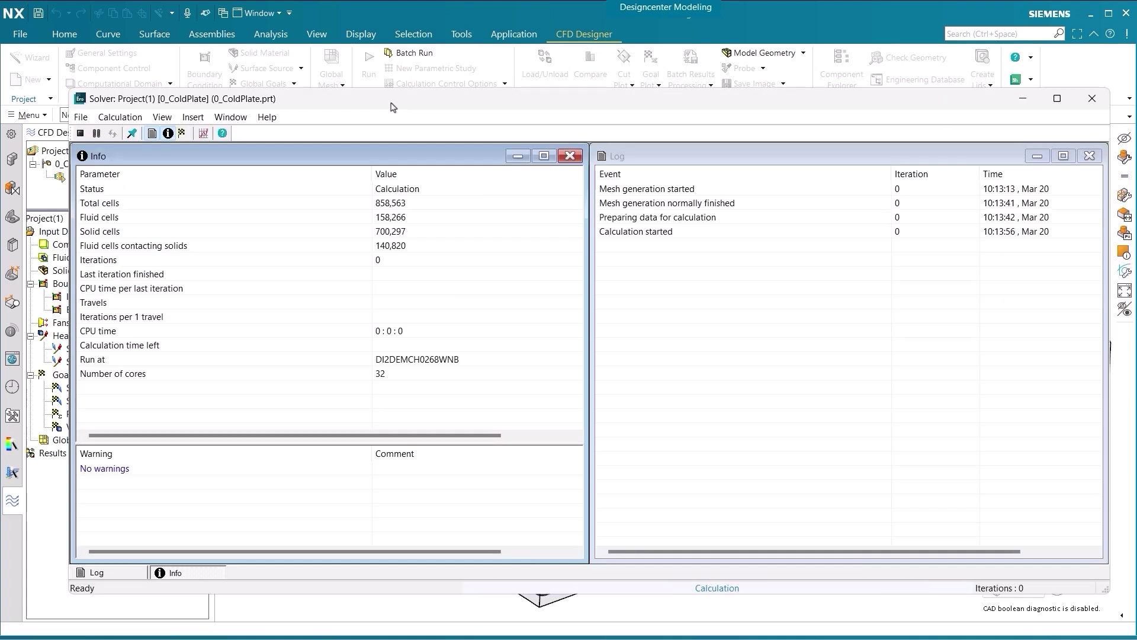
click(277, 279)
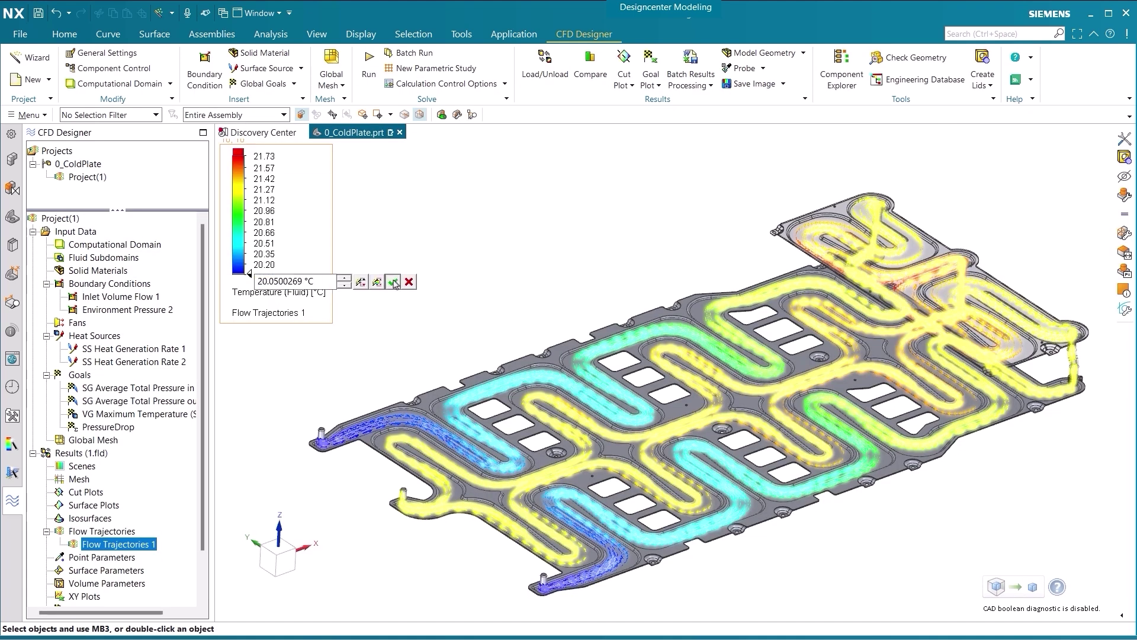
click(393, 281)
Step: Run the Volume Flow parametric study through its five design points (8–16 l/min)
right_click(118, 543)
click(310, 343)
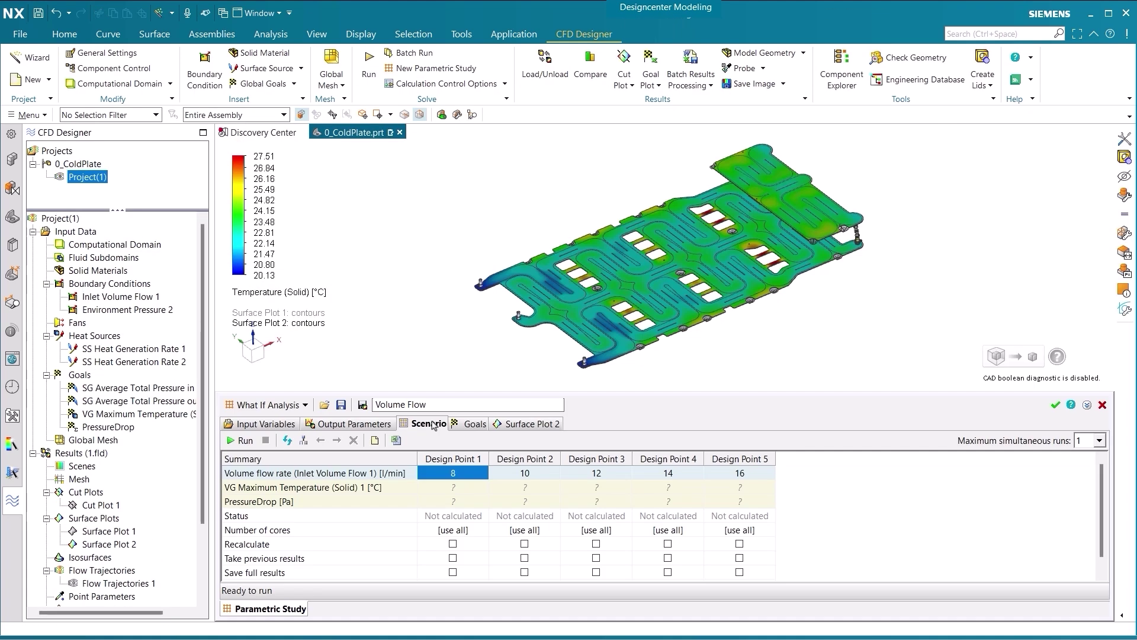
click(240, 440)
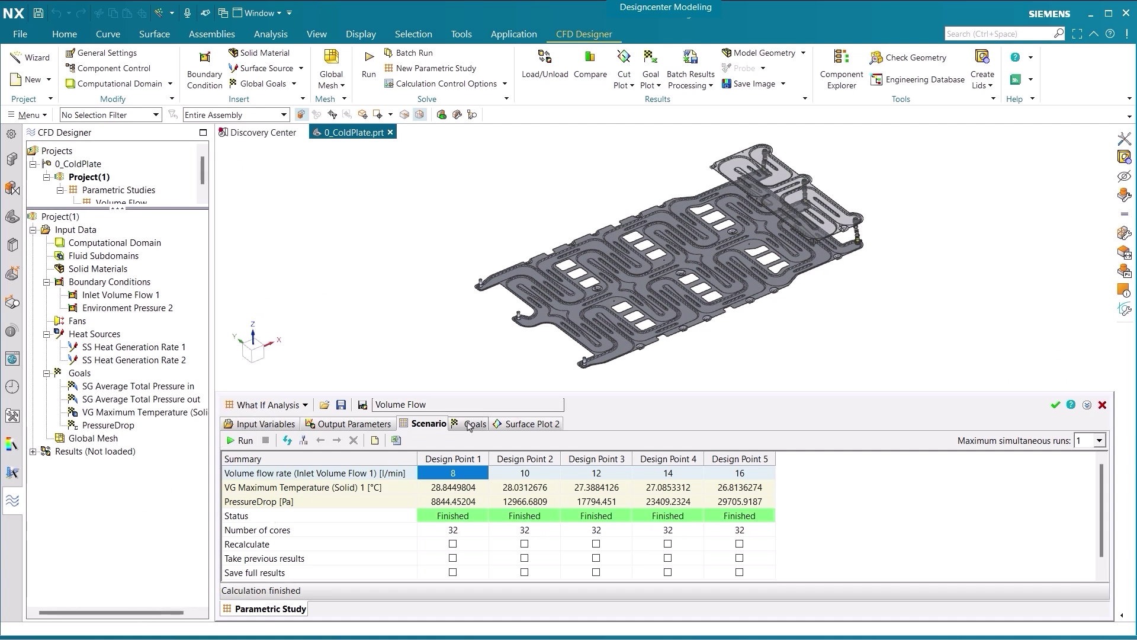
Step: Show the Volume Flow goals as charts in an enlarged panel, then run the Length study
click(469, 424)
click(331, 442)
click(340, 480)
drag(421, 394, 419, 299)
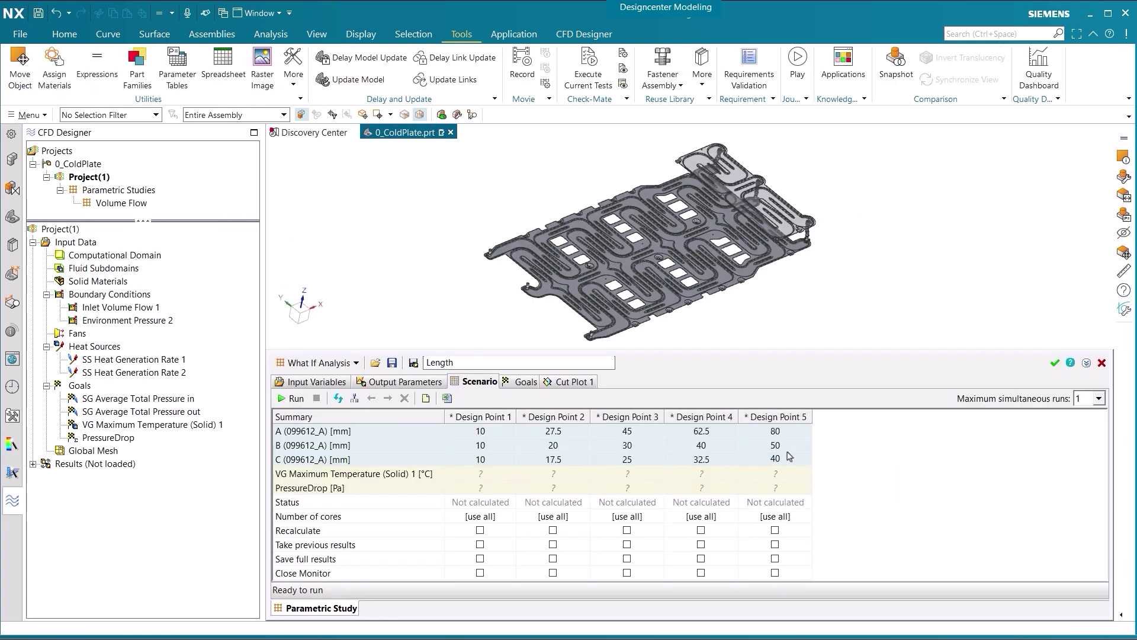
click(293, 398)
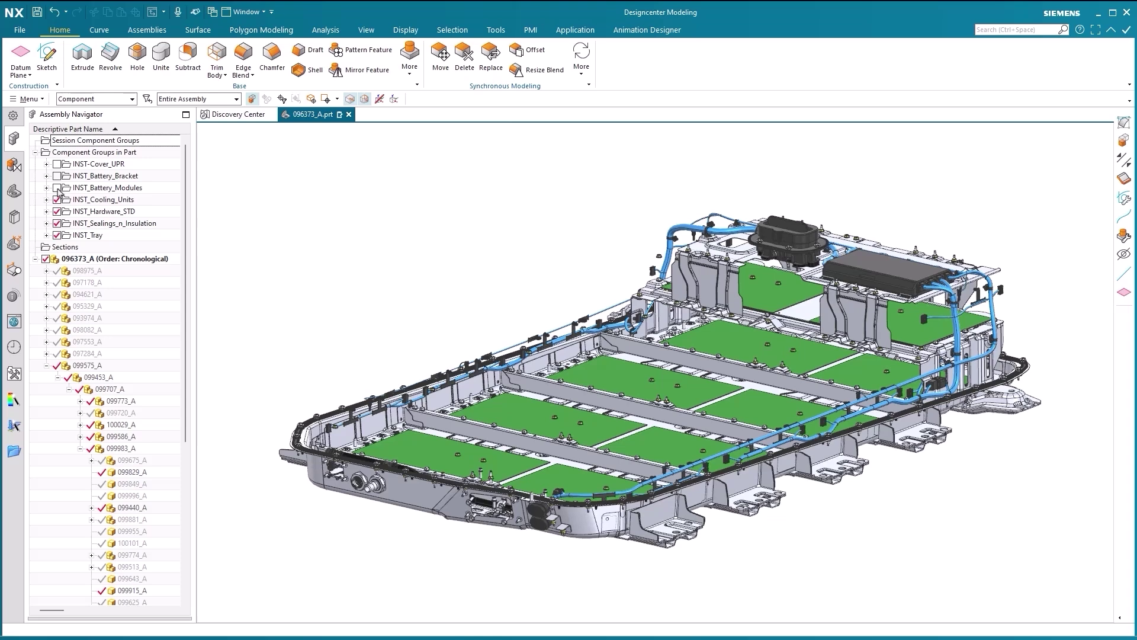
Step: Hide the INST_Cooling_Units, INST_Sealings_n_Insulation and INST_Tray component groups
click(58, 200)
click(57, 223)
click(57, 236)
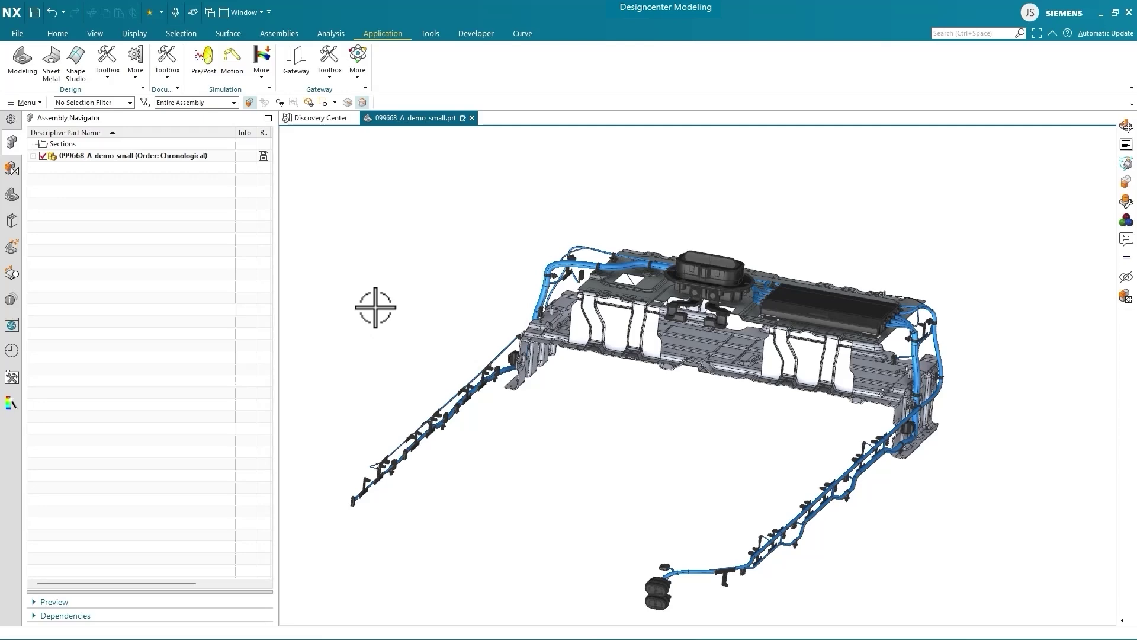
Step: Orbit the harness assembly and browse the Display and View ribbon commands
middle_drag(373, 308, 564, 338)
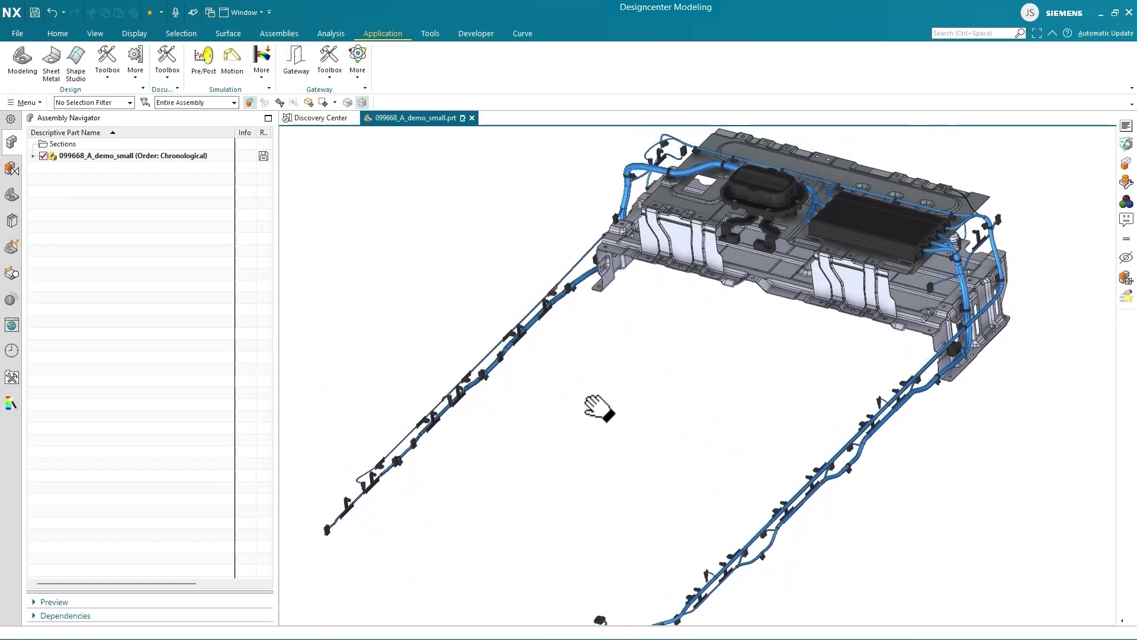
click(126, 34)
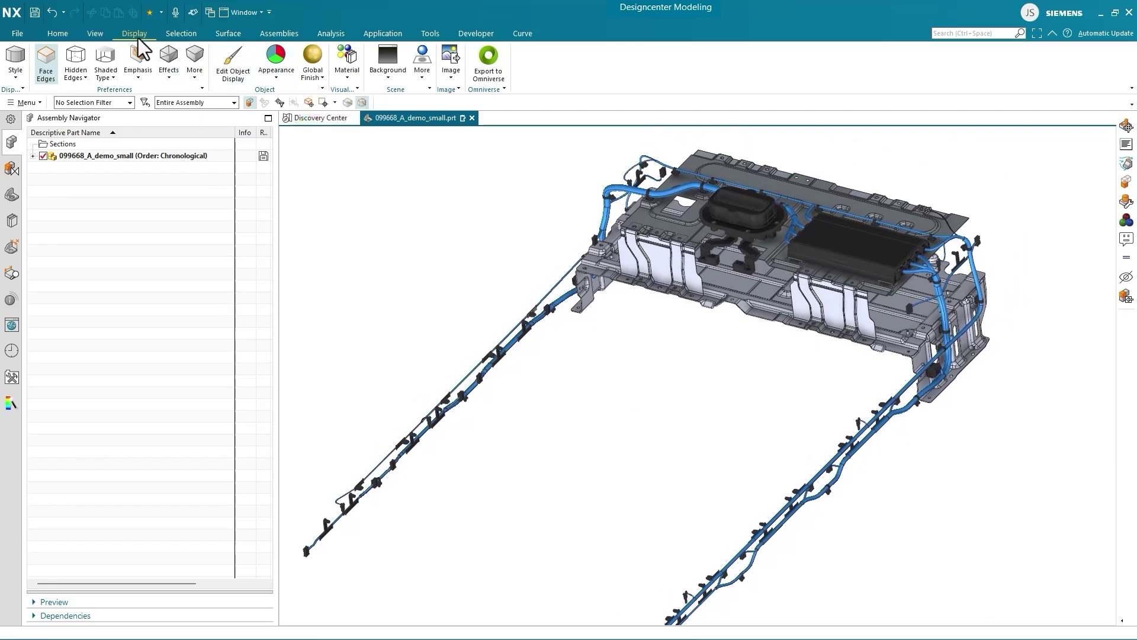
click(96, 34)
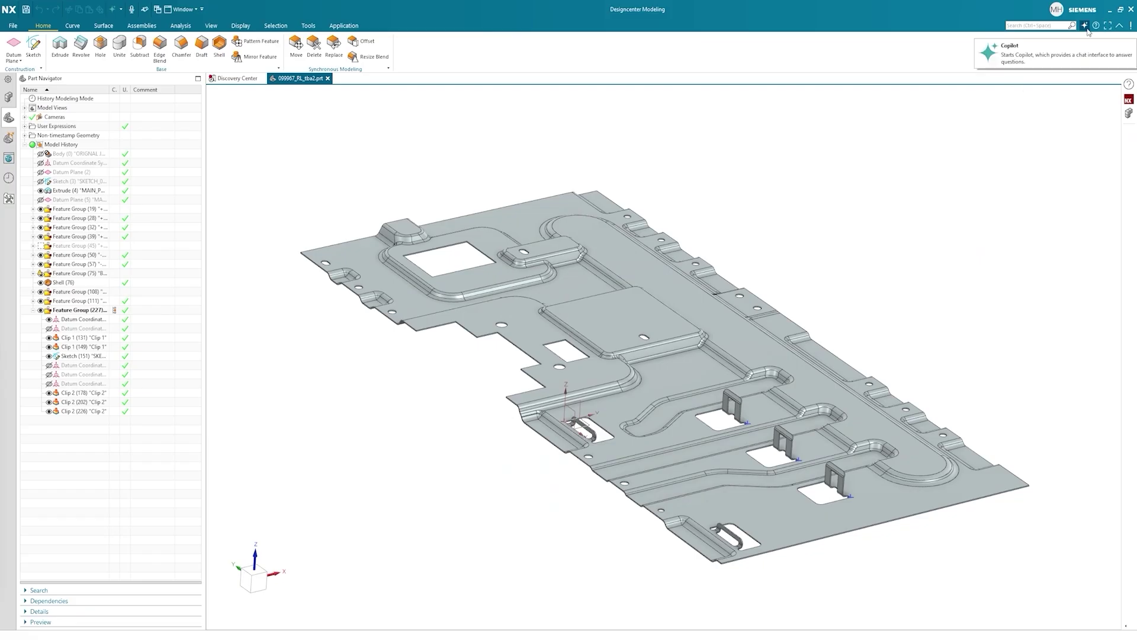
Step: Ask Copilot how to define loads in Performance Predictor and follow a suggested related question
click(1085, 25)
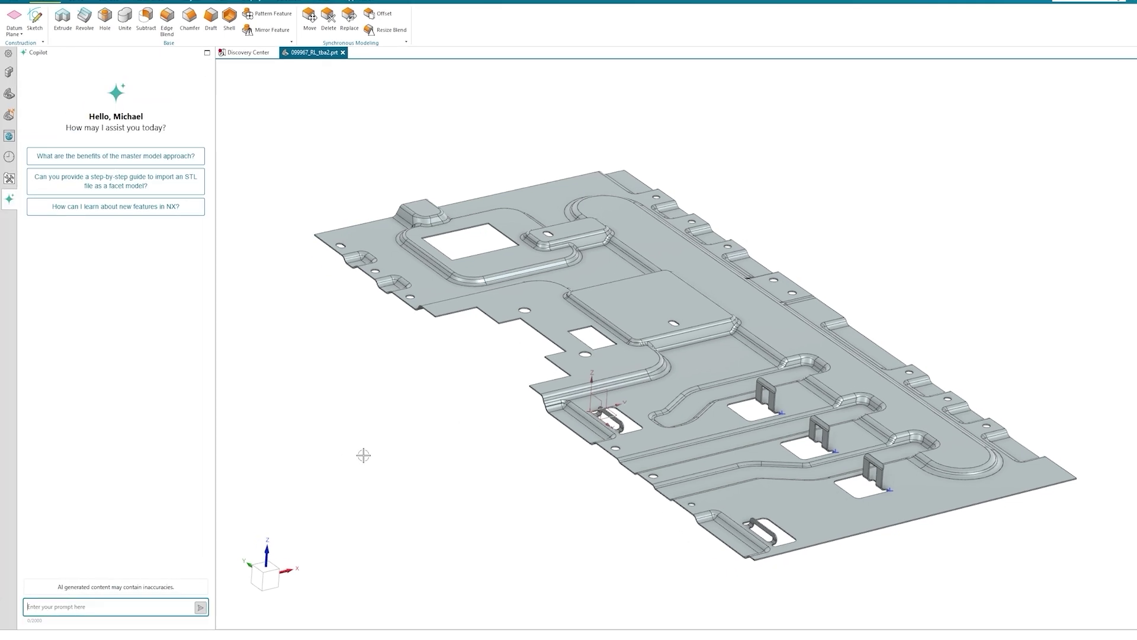
text(How do I define a load in Performance Predictor?)
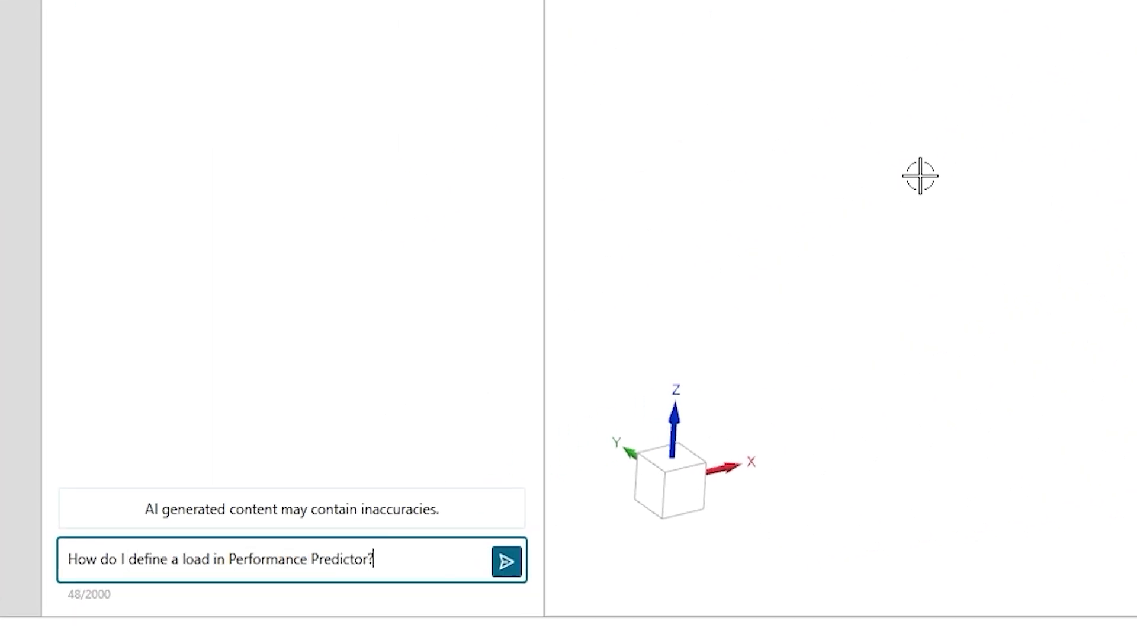
key(Return)
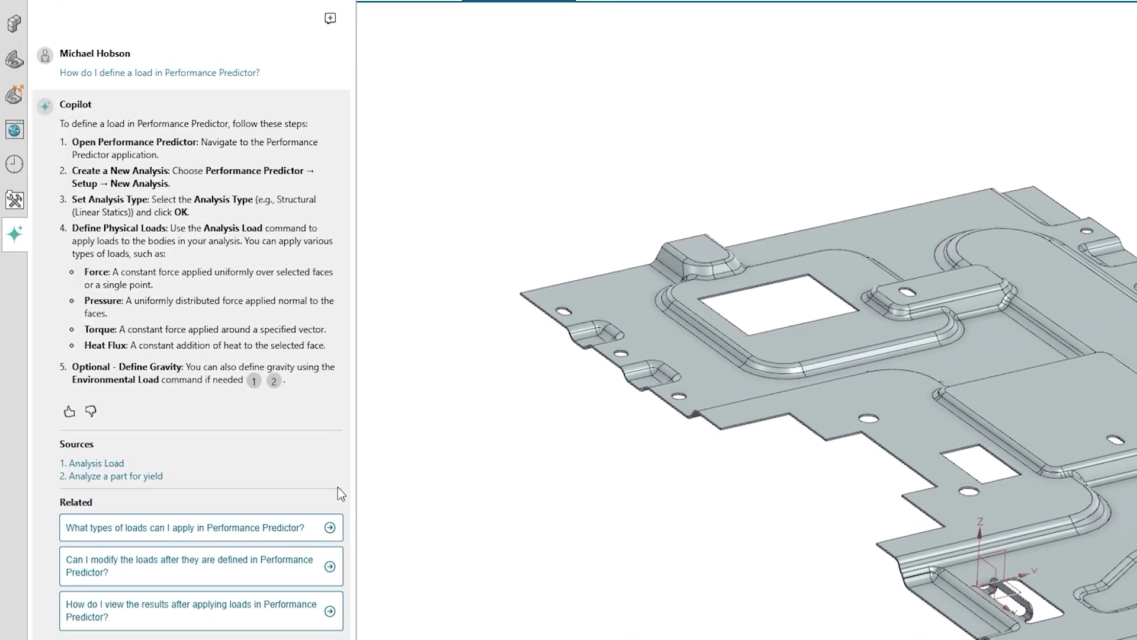
click(326, 528)
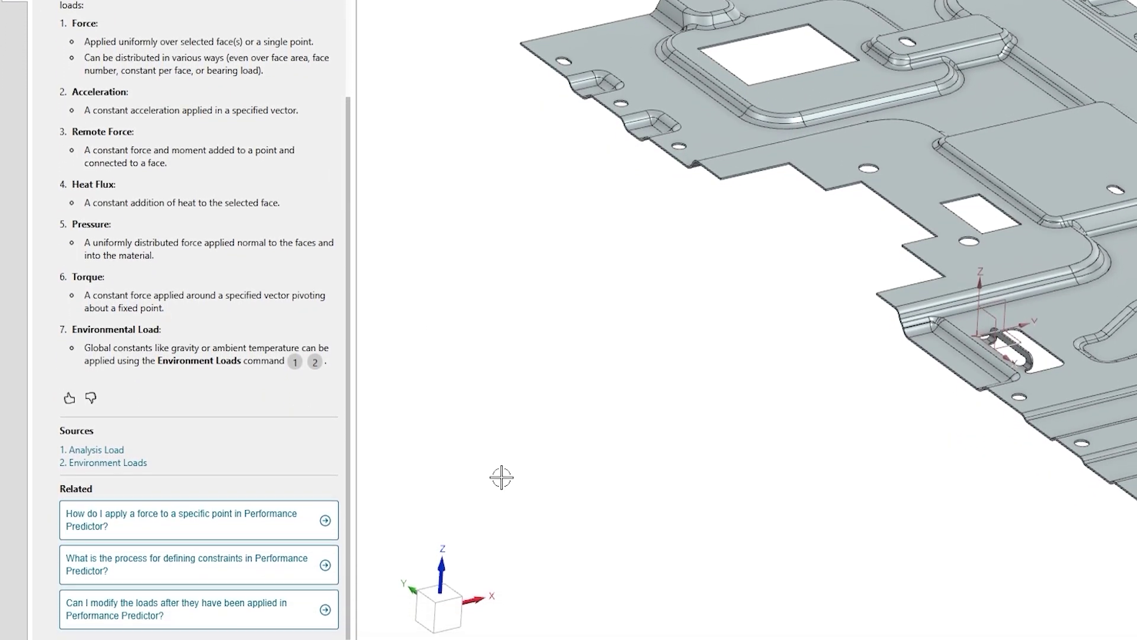
Step: Ask Copilot how to check a body's maximum displacement, then orbit the 0.606 mm result
text(How can I analyze the structural performance of a body to check the maximum displacement?>)
key(Return)
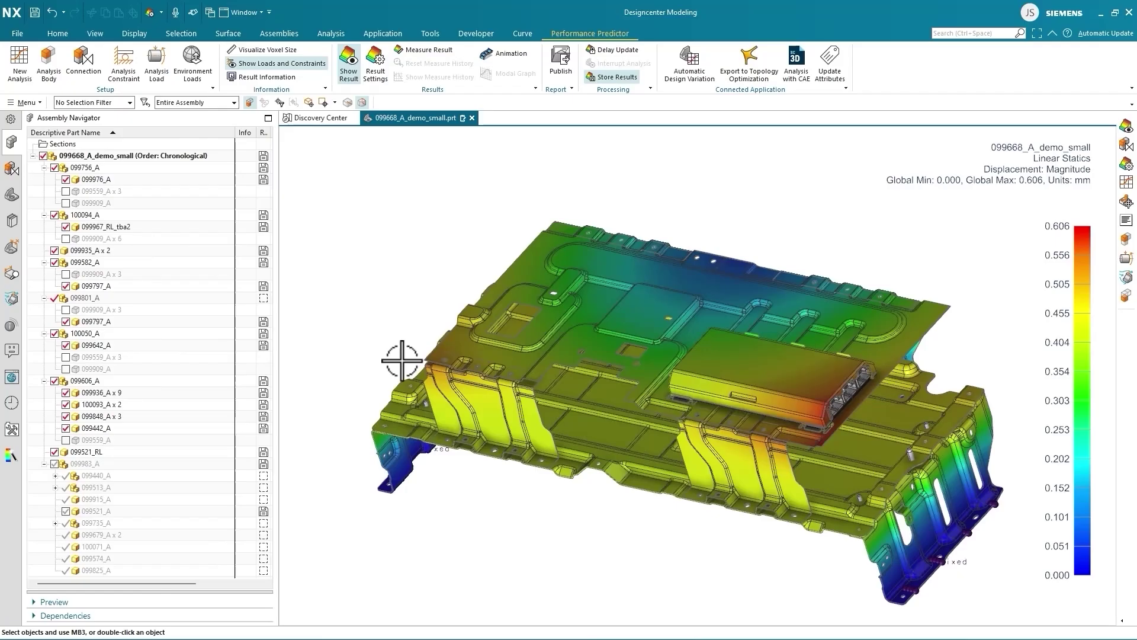
middle_drag(406, 355, 507, 472)
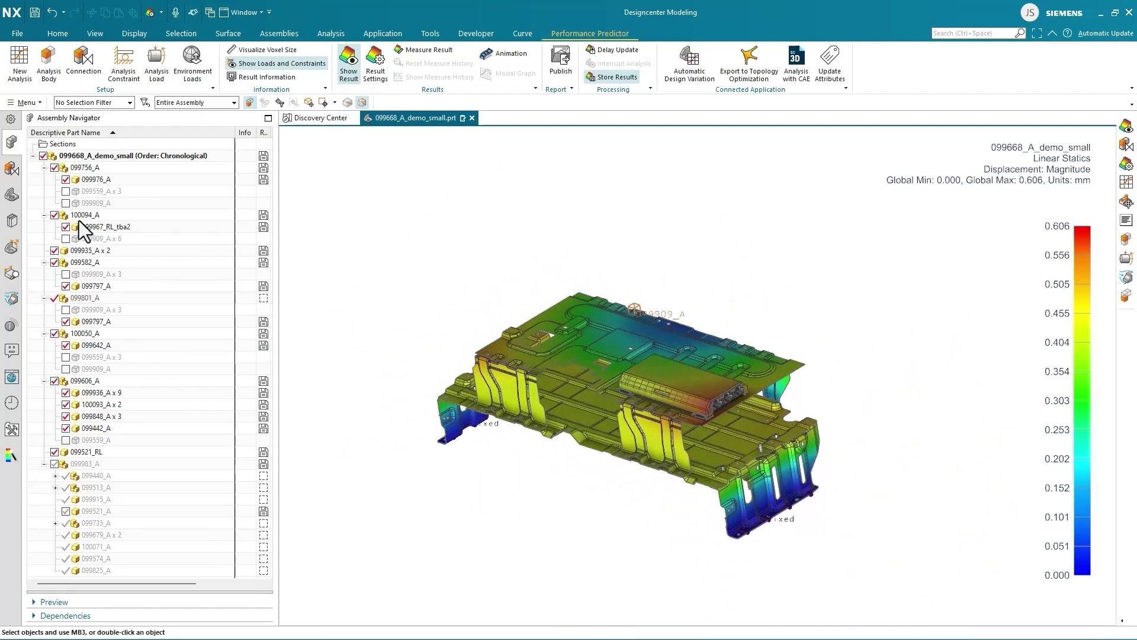
Step: Show the Performance Predictor Navigator and hide the two bracket analysis bodies
click(12, 299)
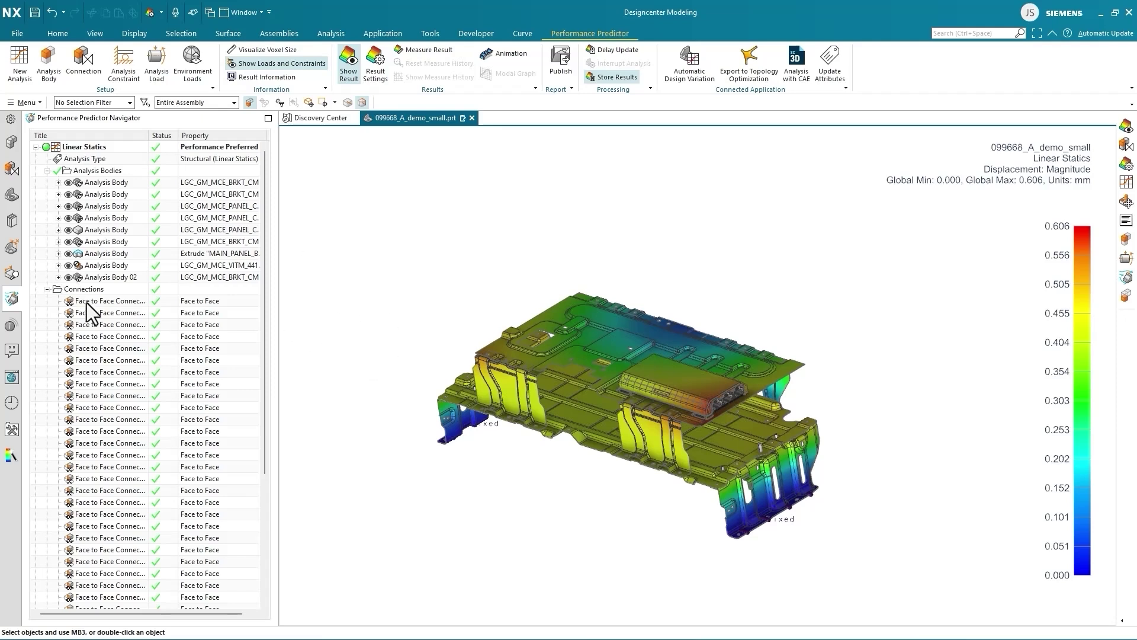
click(68, 277)
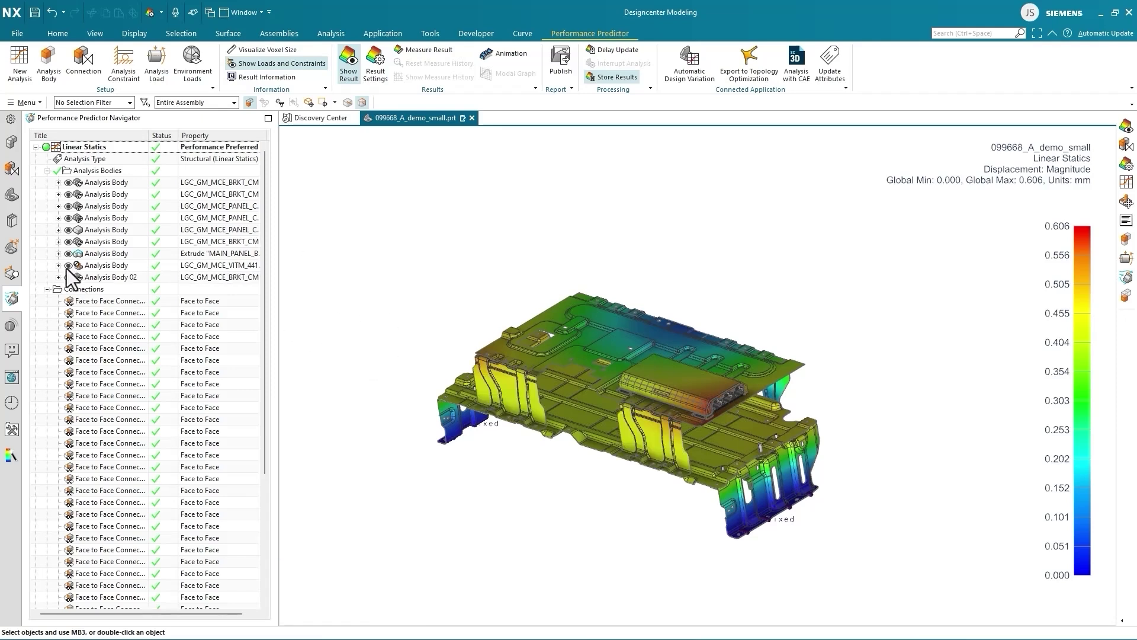
click(68, 265)
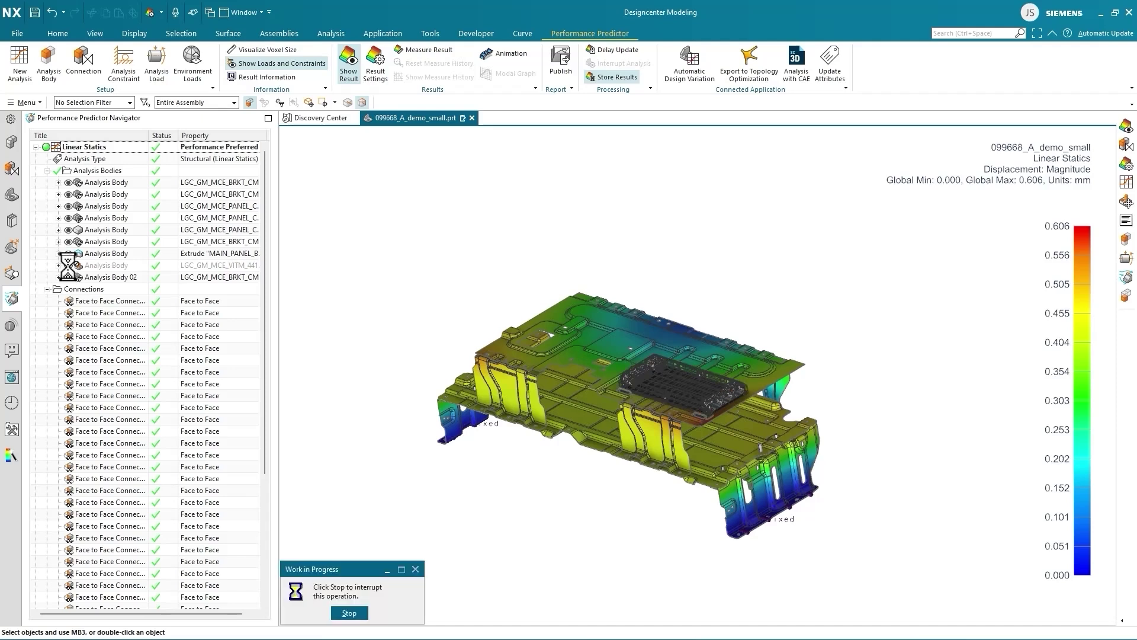
click(68, 183)
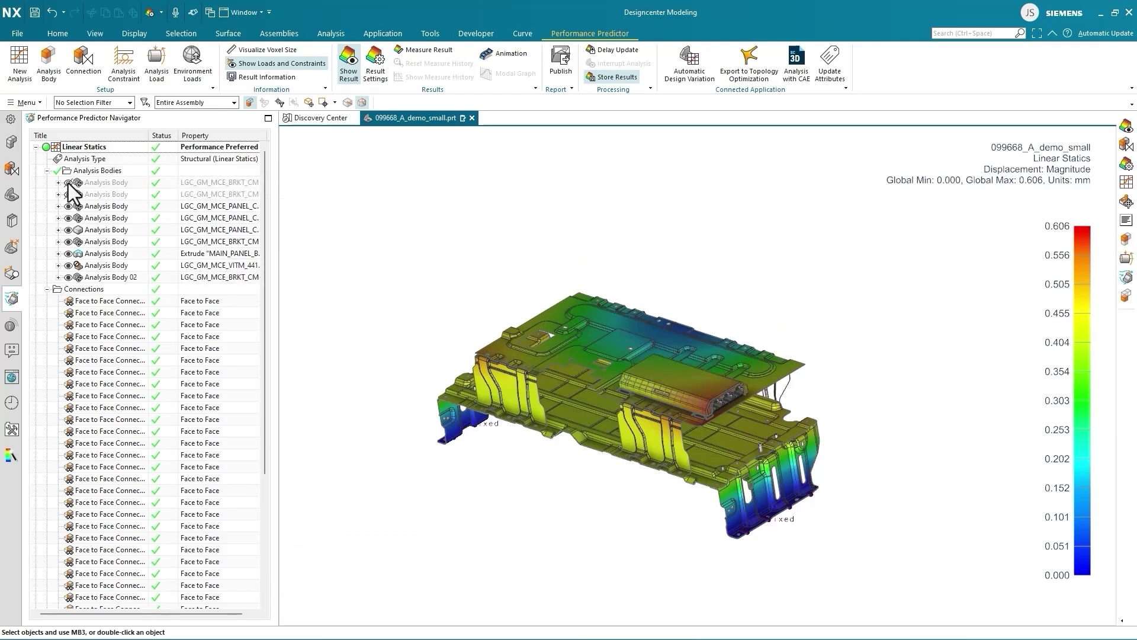